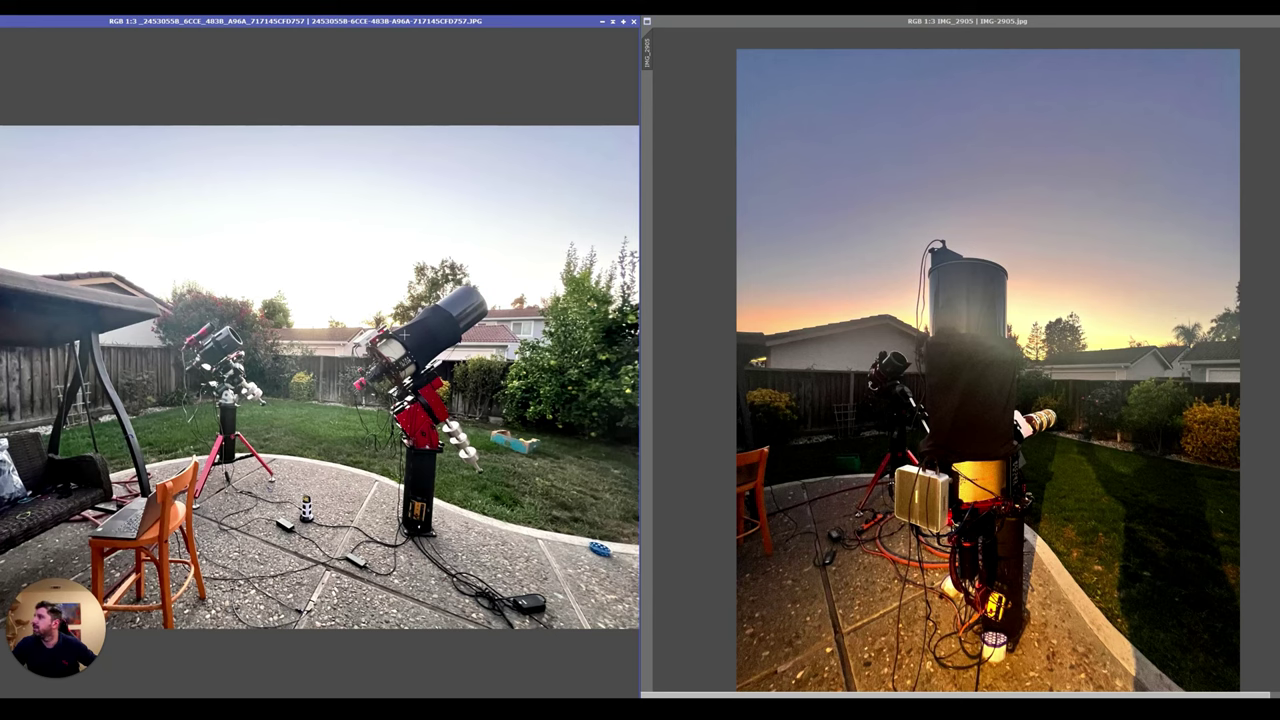
Step: Zoom the backyard photo to 1:1, then back out to see the whole scene
key(ctrl+1)
key(ctrl+minus)
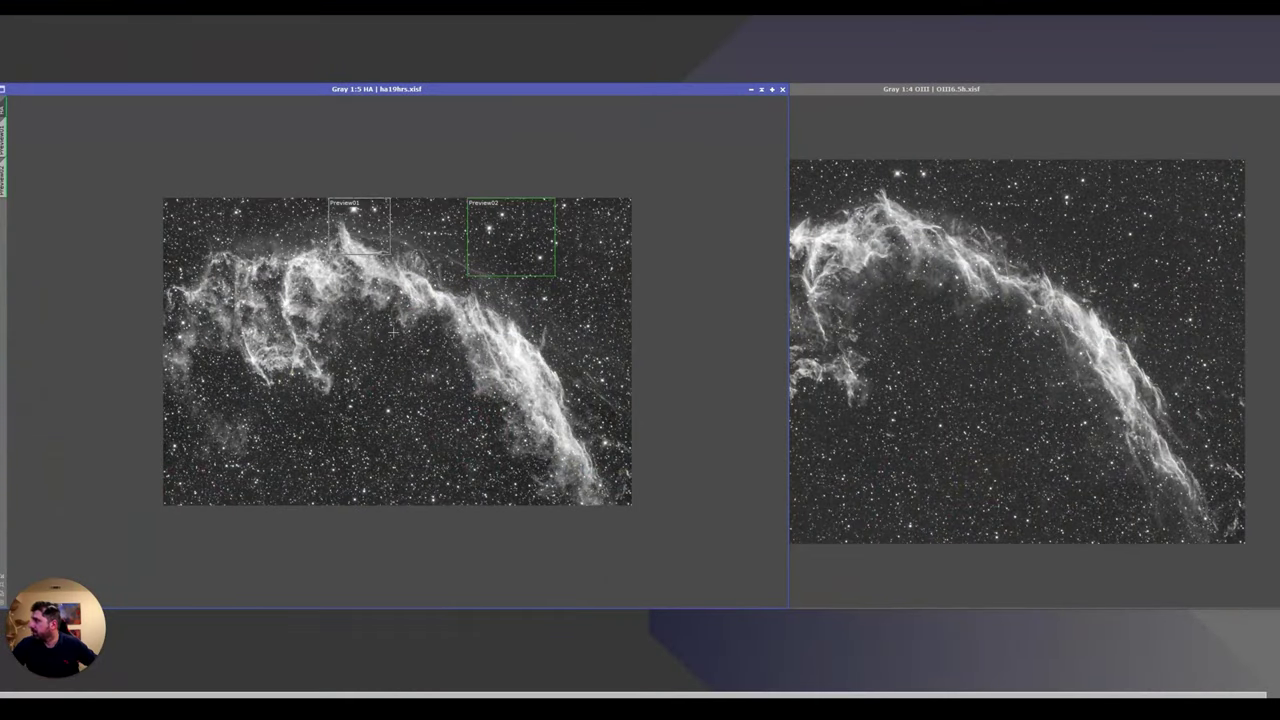
Step: Collapse both integrated stacks and place the single 600 s Hα and OIII frames side by side
click(760, 91)
double_click(384, 293)
scroll(384, 293, up, 2)
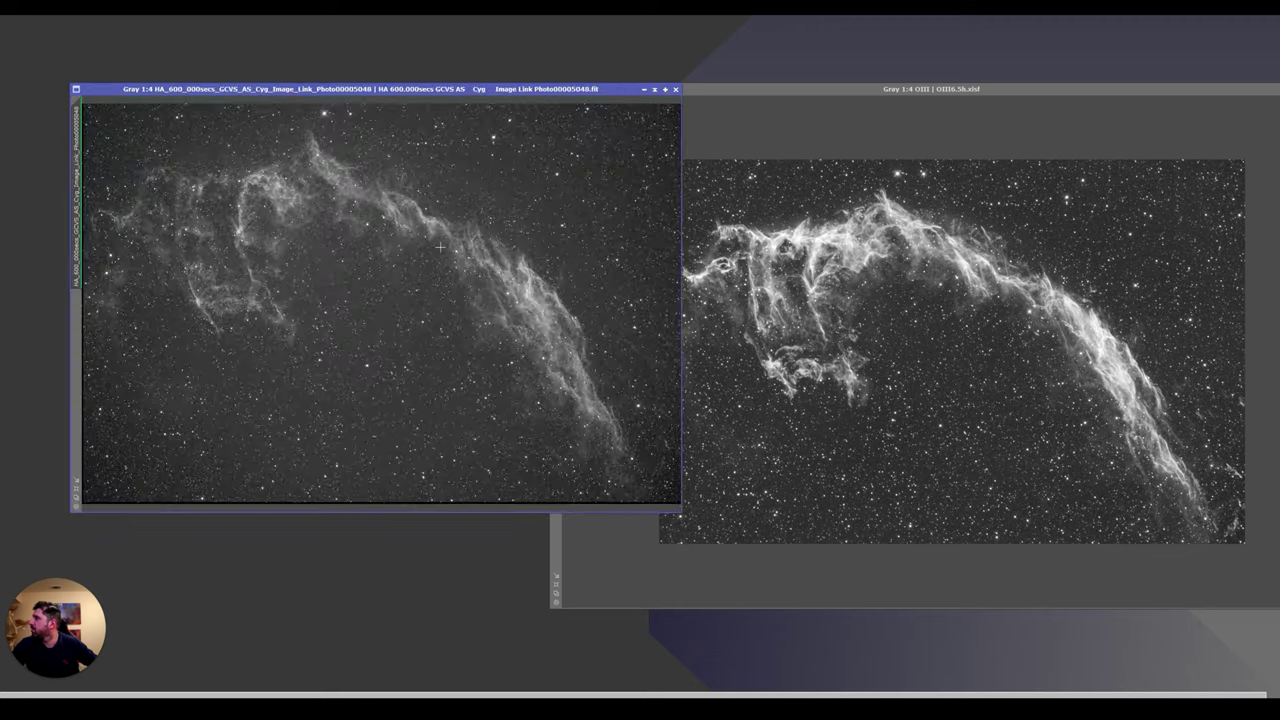
double_click(900, 89)
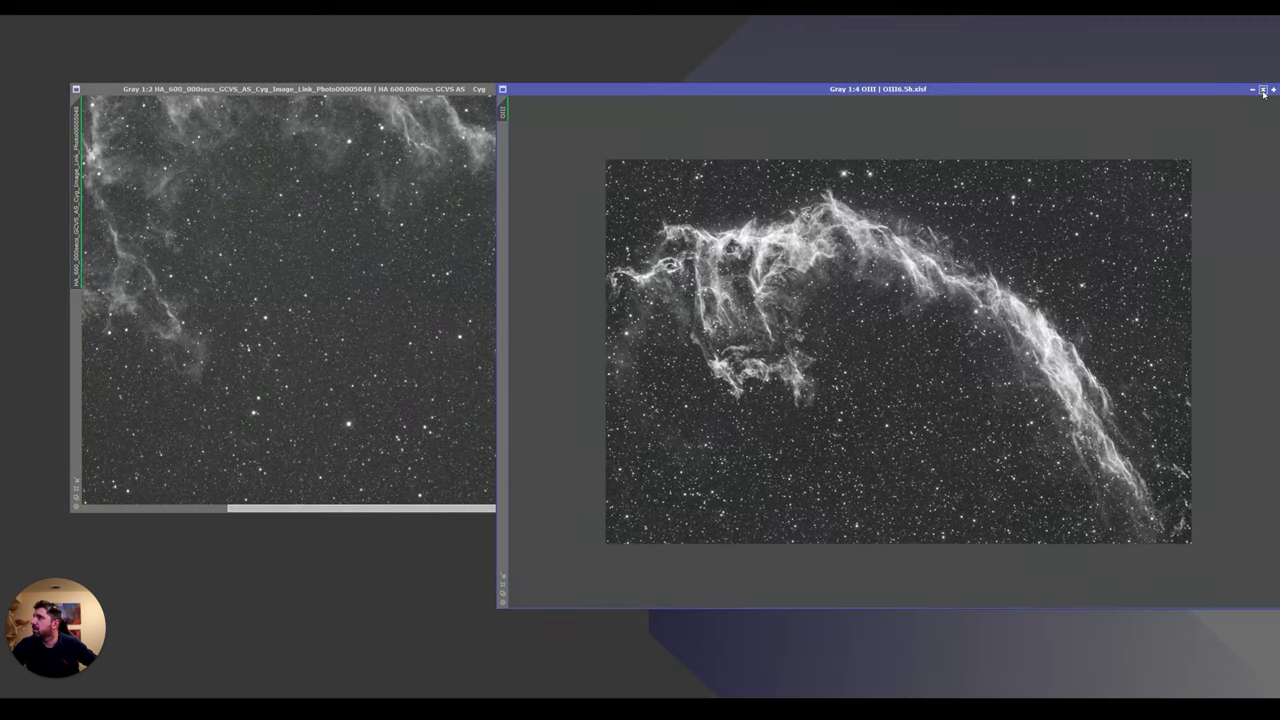
drag(533, 89, 512, 168)
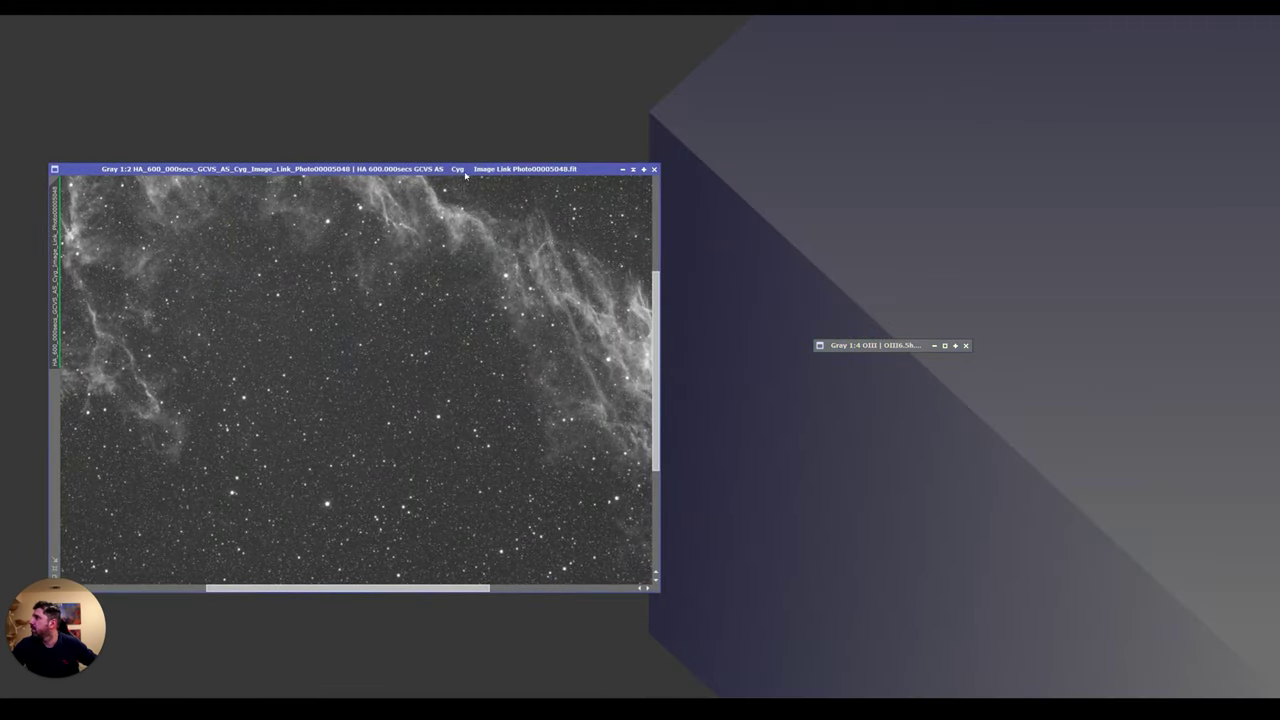
mouse_move(412, 168)
mouse_down()
mouse_move(408, 330)
mouse_move(1043, 237)
mouse_up()
double_click(1043, 237)
drag(440, 89, 1034, 129)
Step: Fit the Hα frame and zoom both 600 s frames to compare their detail
key(ctrl+minus)
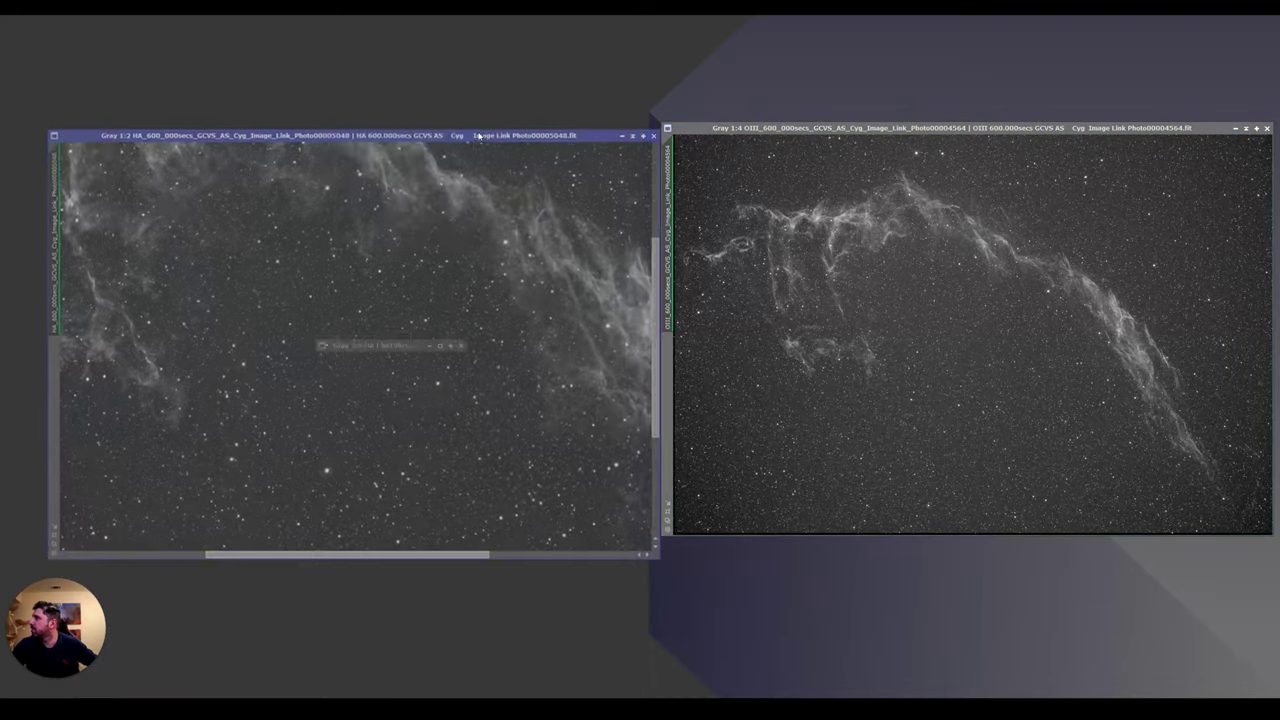
click(917, 334)
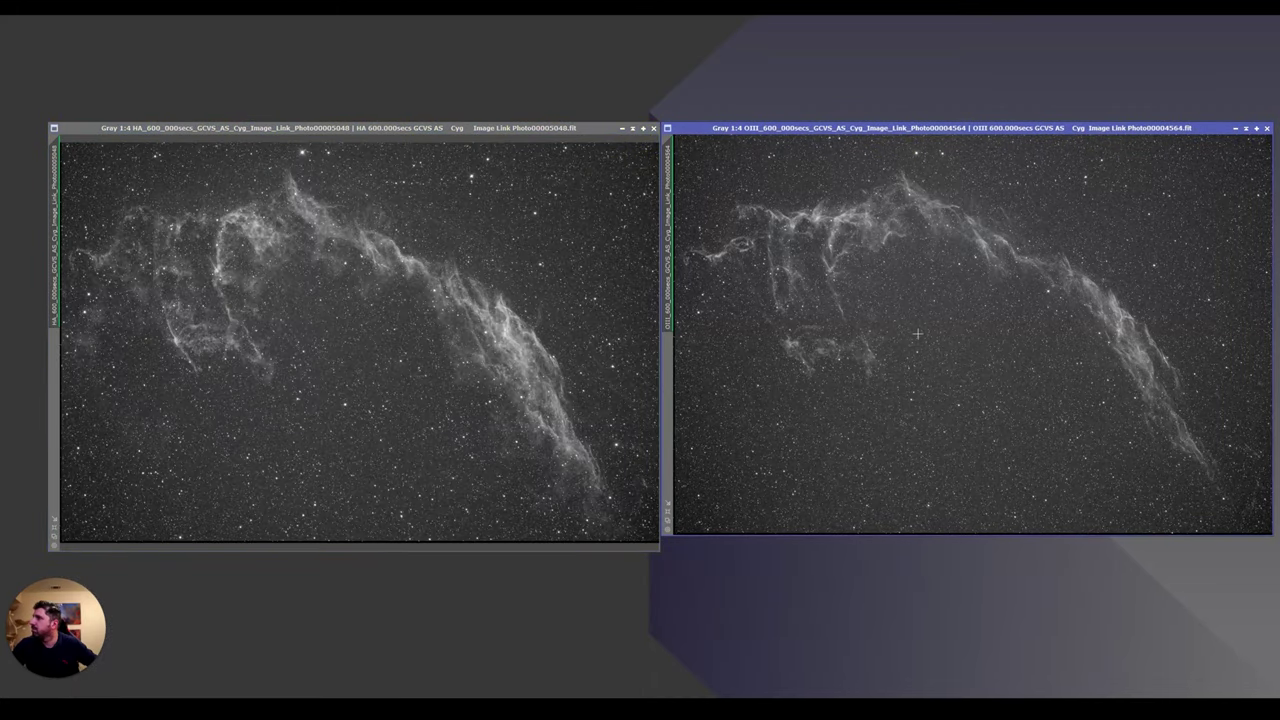
scroll(917, 334, up, 4)
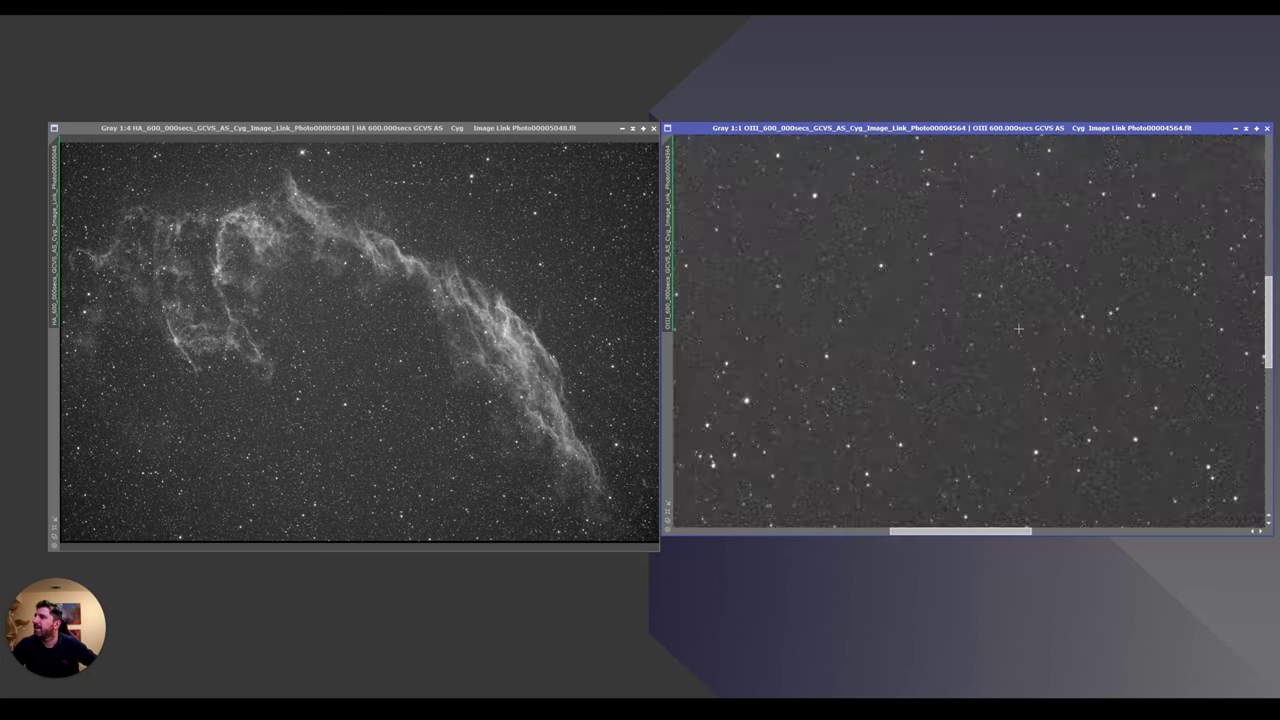
scroll(1018, 328, down, 4)
click(624, 322)
scroll(624, 322, down, 1)
scroll(626, 316, up, 1)
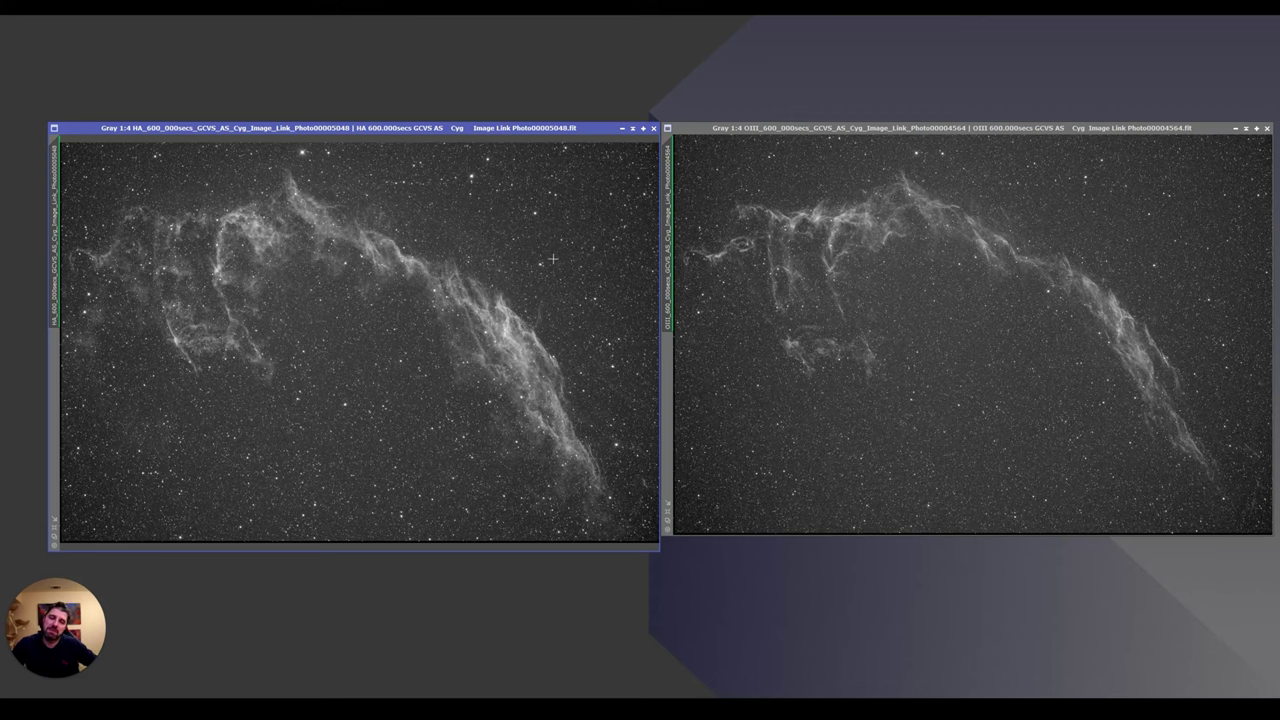
scroll(624, 274, up, 3)
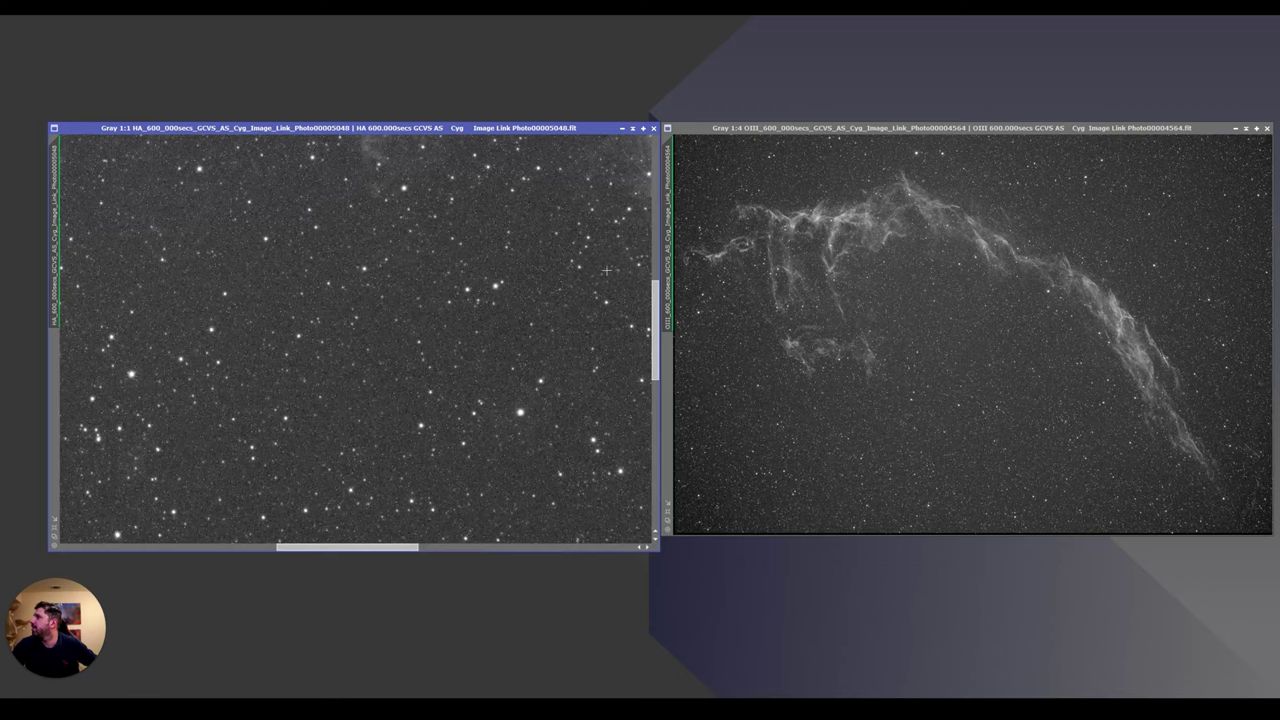
drag(651, 330, 656, 145)
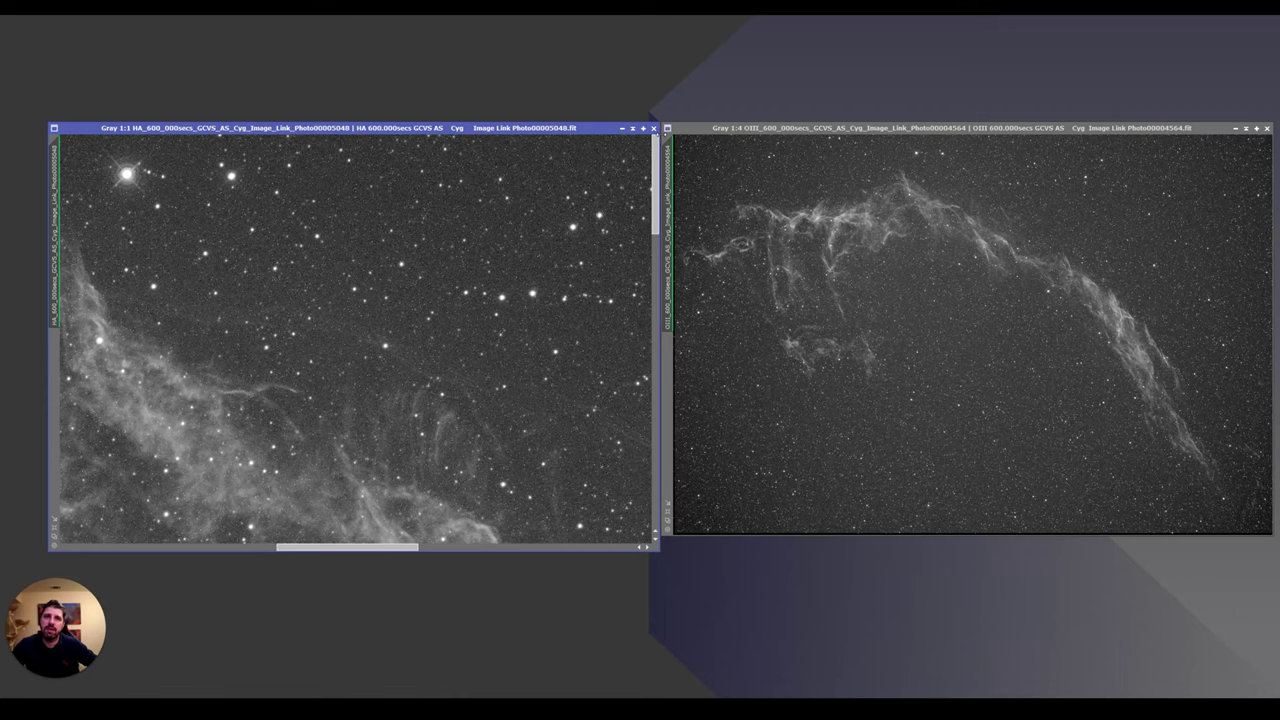
Step: Zoom into the OIII frame, then pan the Hα frame to its bright star region
click(704, 272)
scroll(704, 272, up, 2)
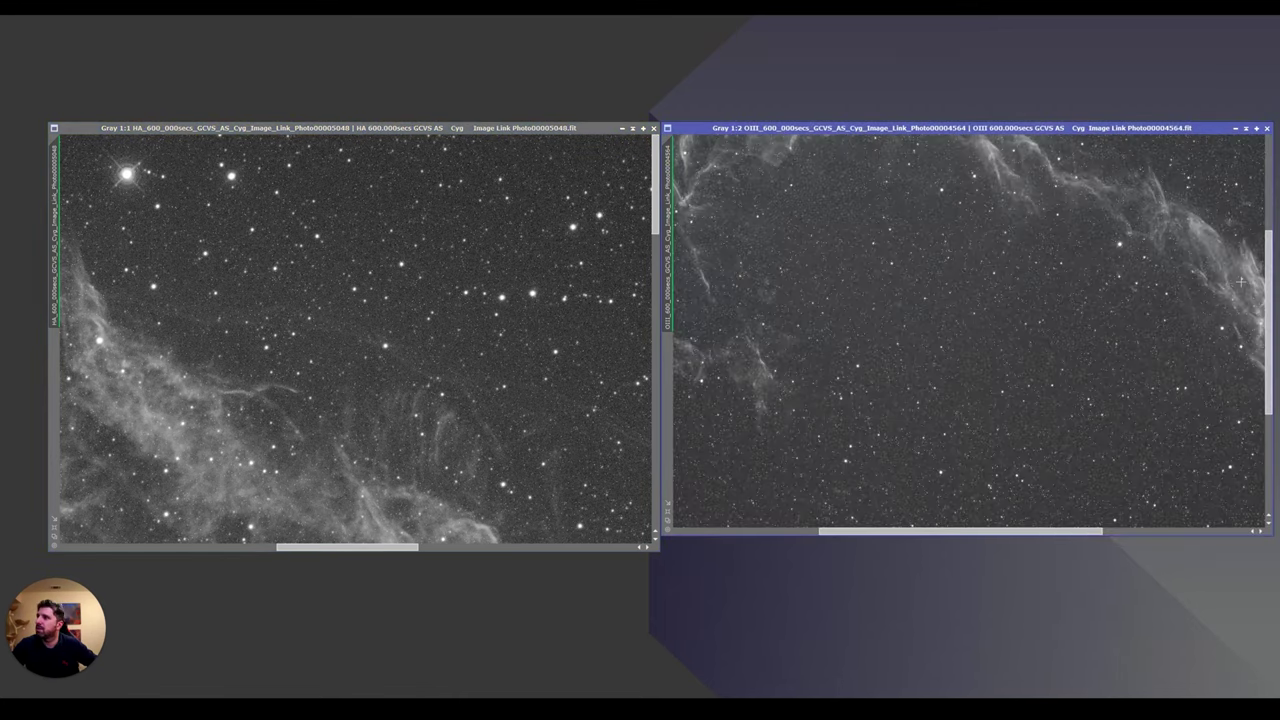
drag(1270, 278, 1269, 150)
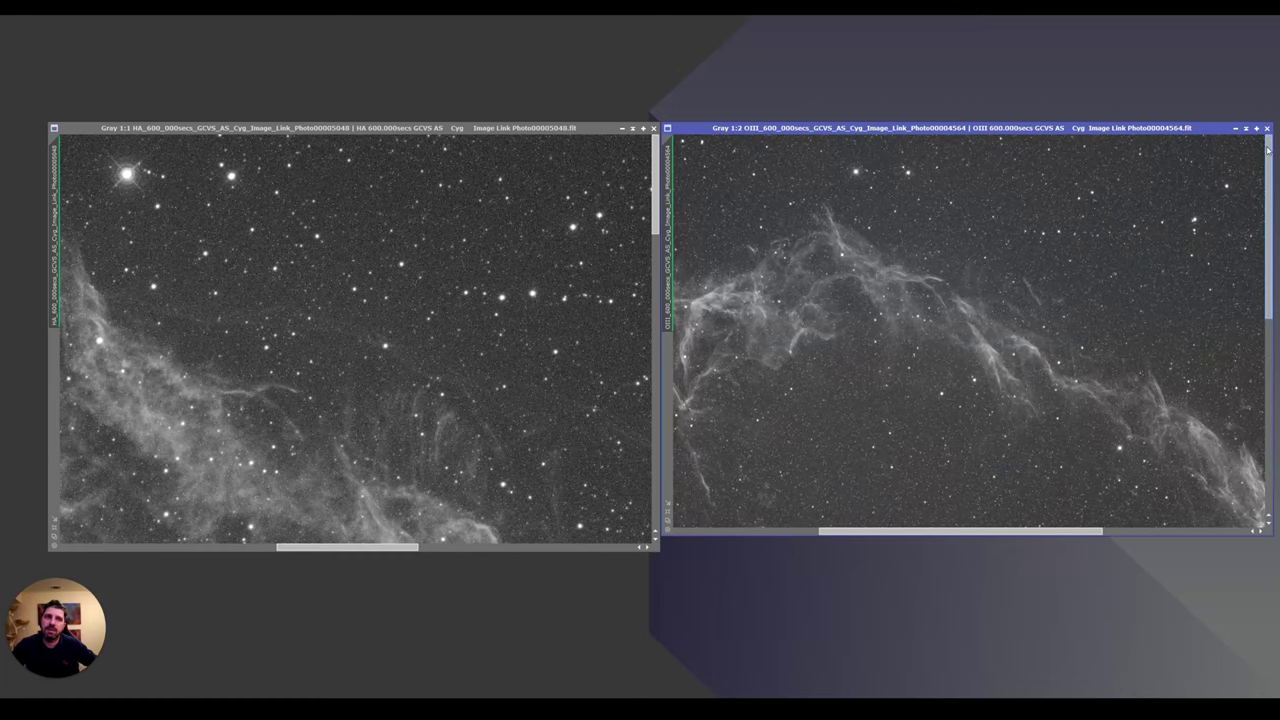
scroll(852, 246, up, 1)
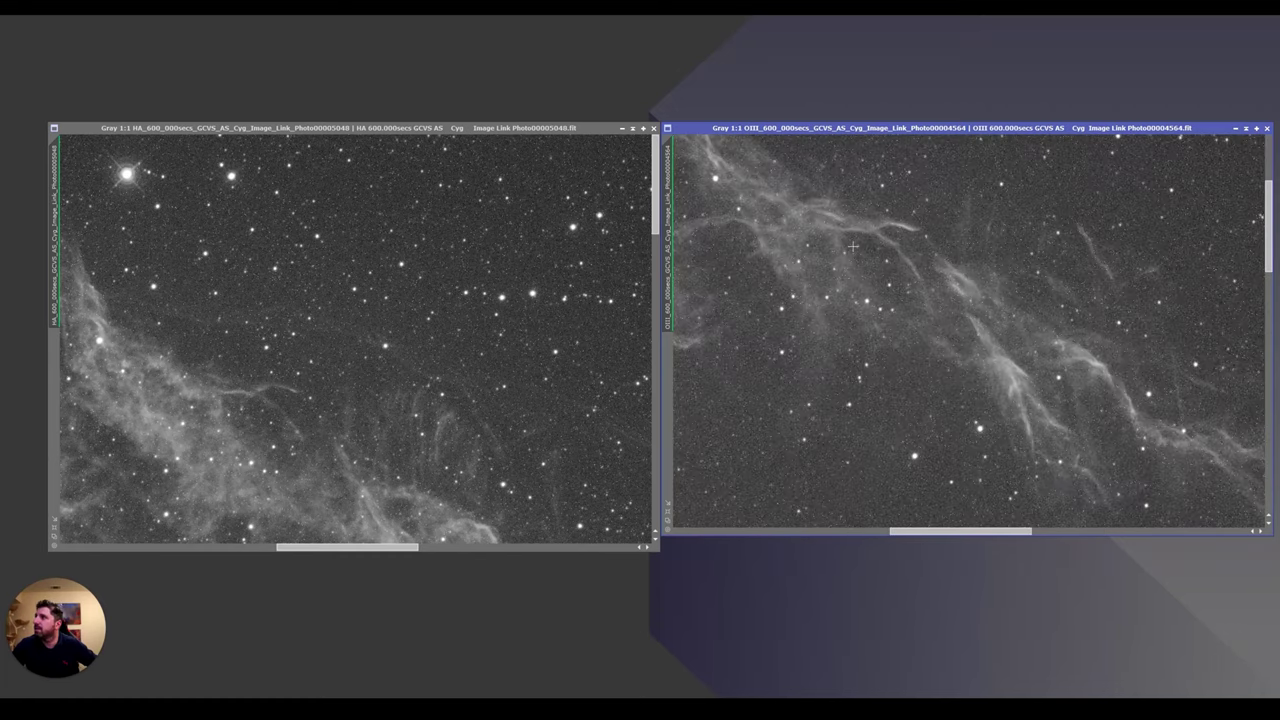
drag(1271, 238, 1271, 190)
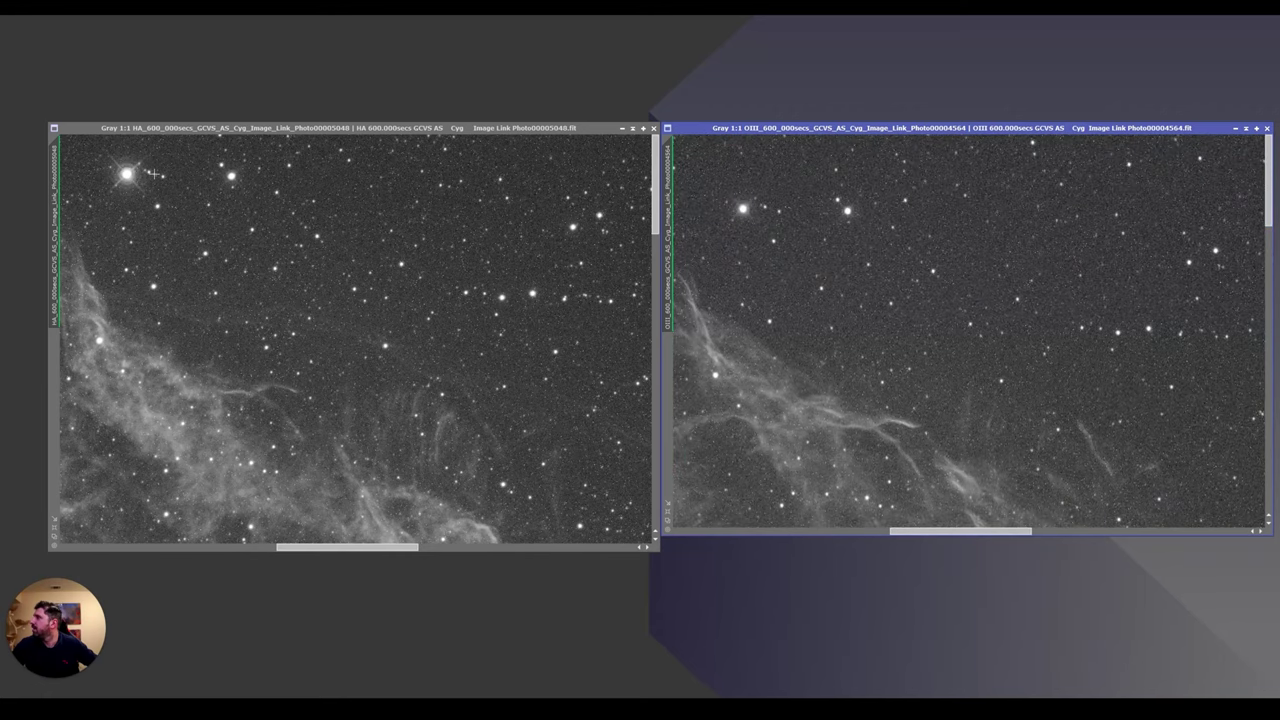
drag(323, 547, 264, 547)
scroll(388, 257, up, 1)
drag(656, 192, 656, 178)
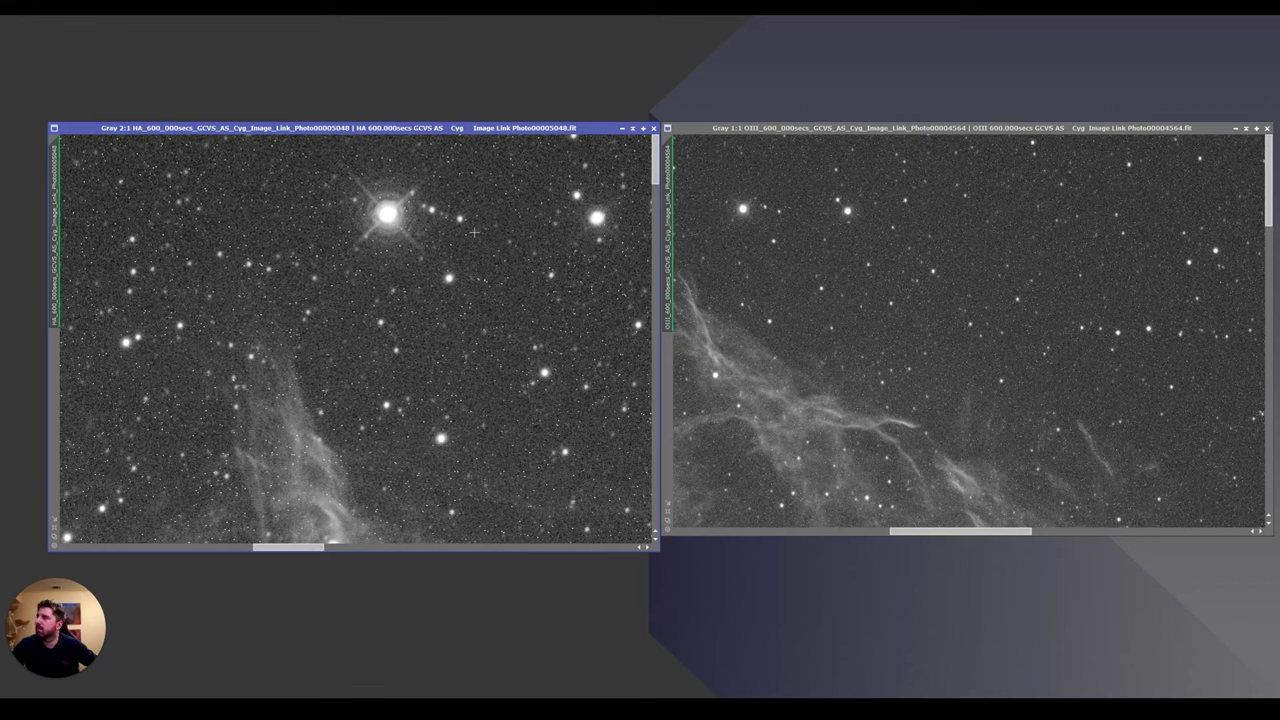
Step: Collapse the single 600 s frames and bring the integrated ha19hrs and OIII stacks forward side by side
key(minus)
click(480, 193)
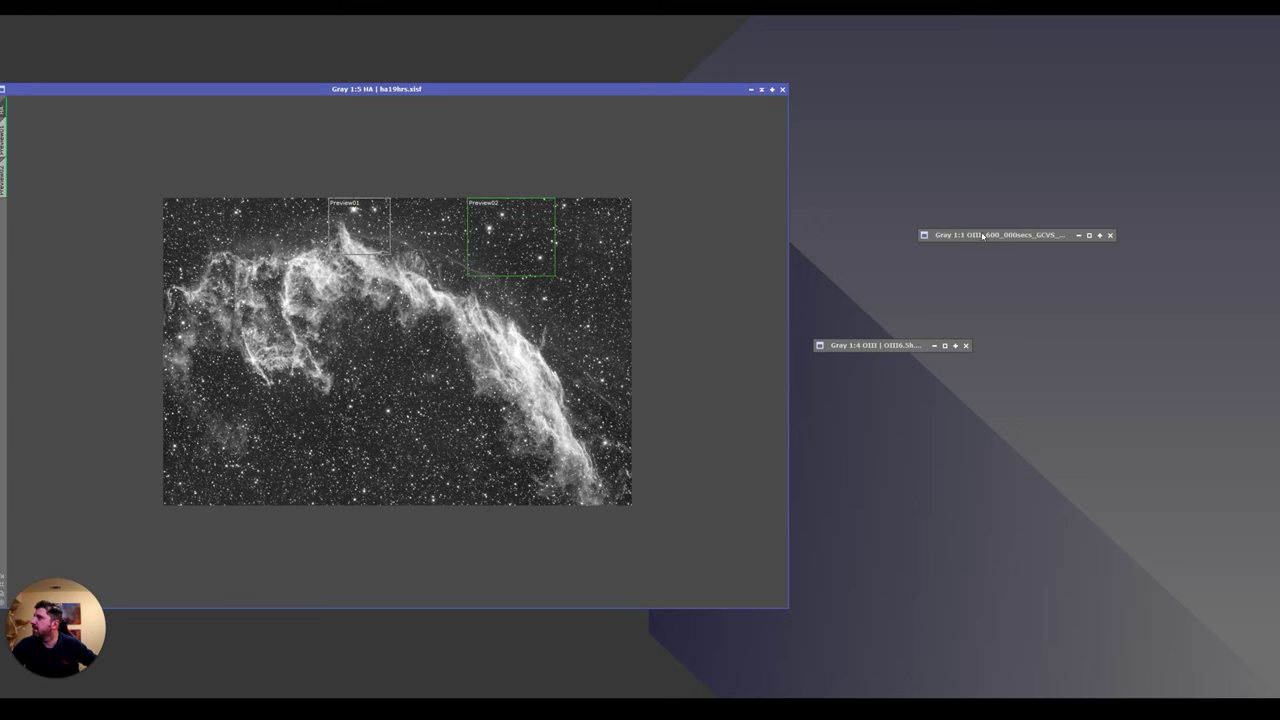
double_click(984, 236)
click(1236, 129)
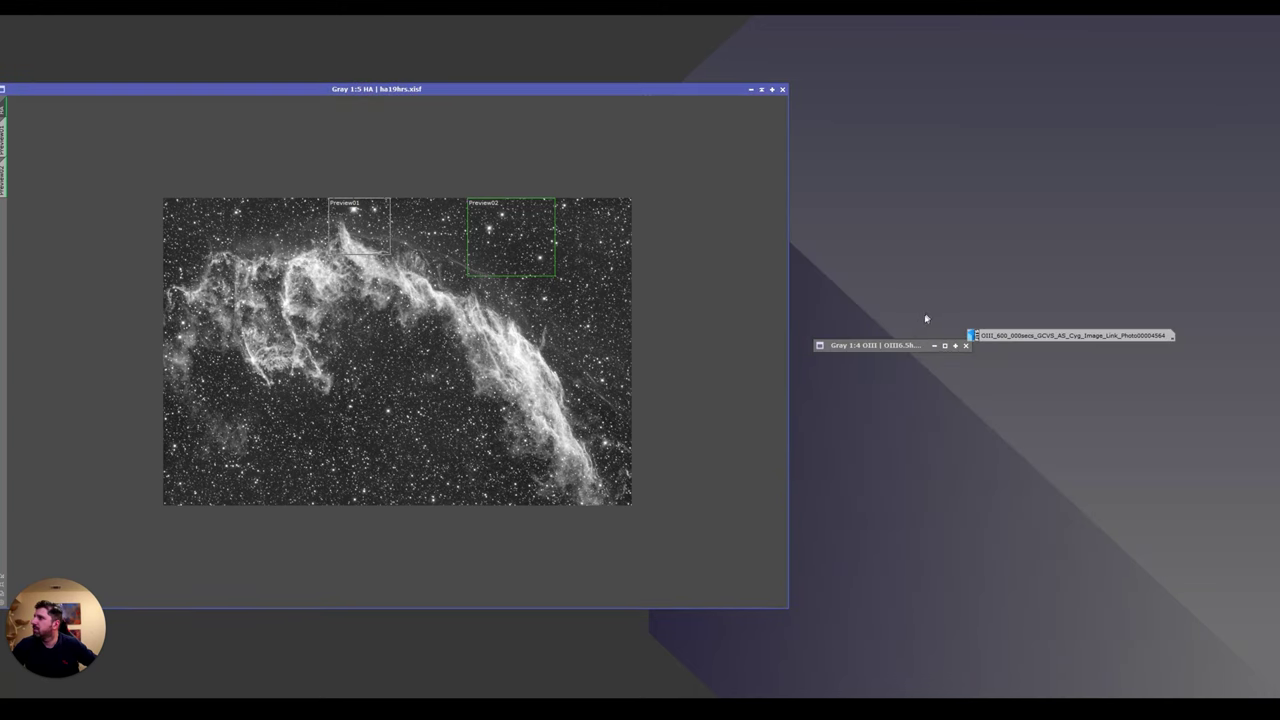
double_click(910, 346)
click(410, 370)
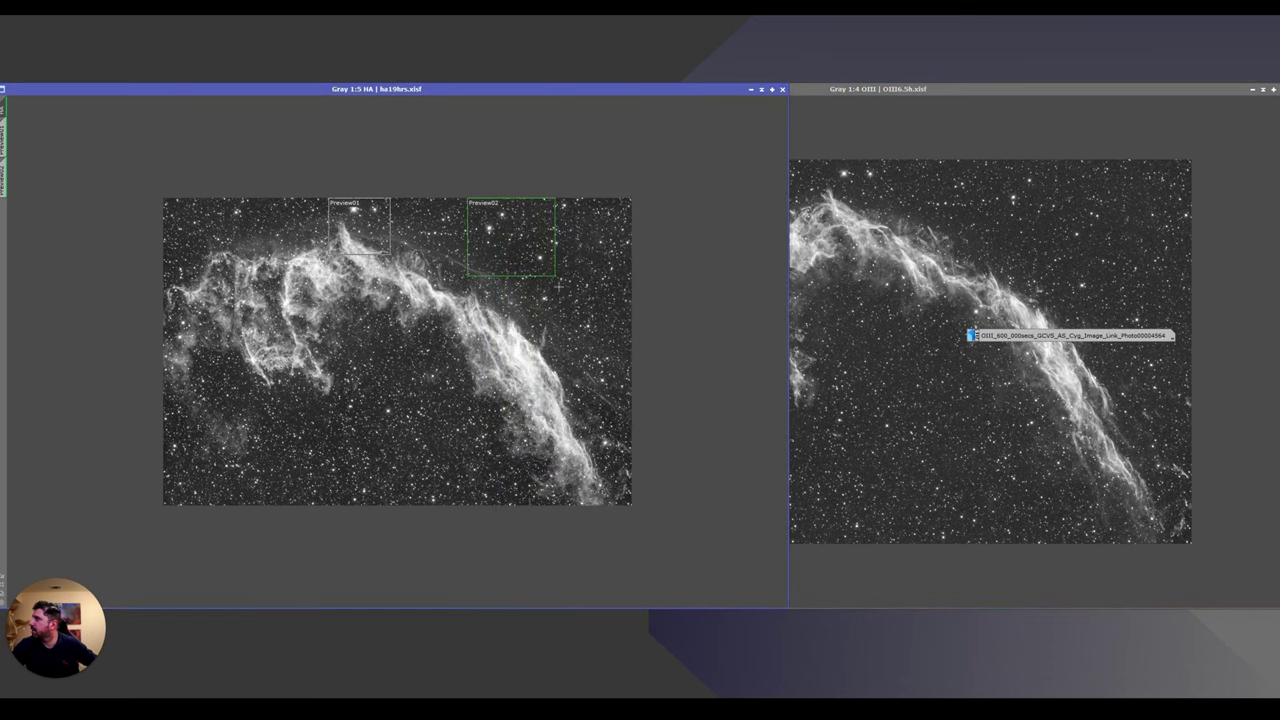
scroll(558, 287, up, 3)
scroll(558, 287, down, 1)
click(800, 236)
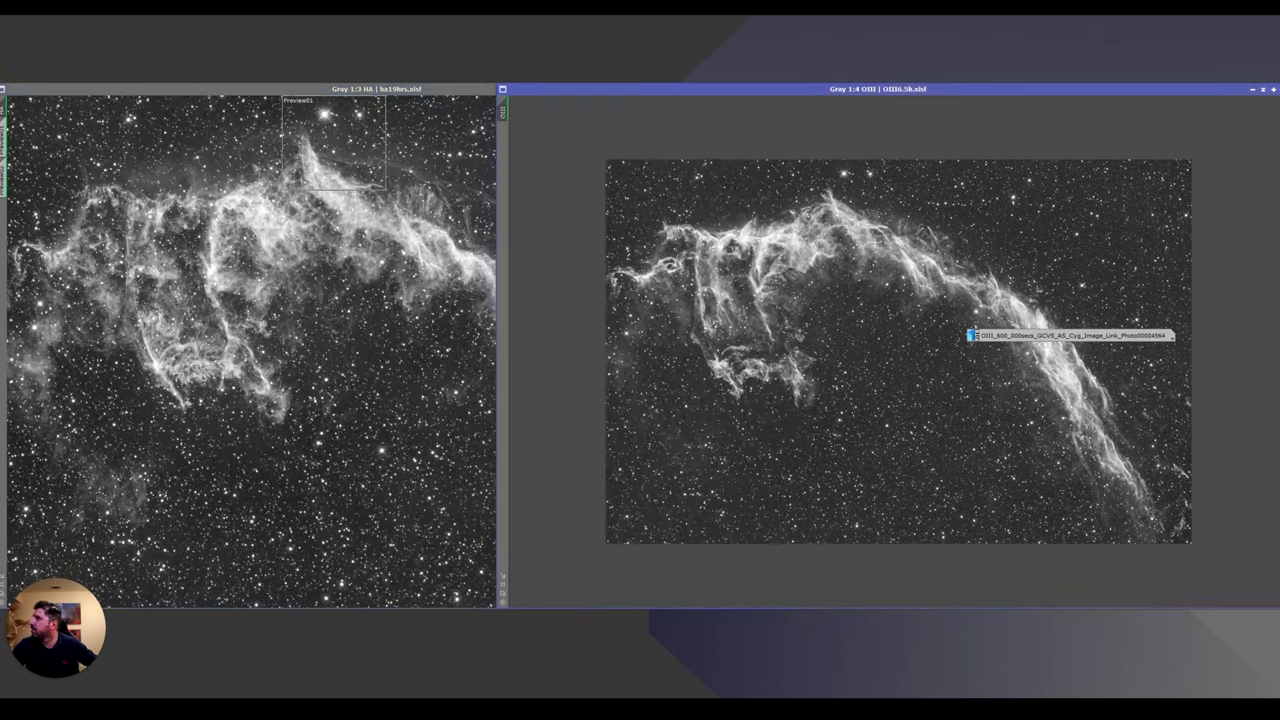
scroll(876, 263, up, 1)
click(462, 300)
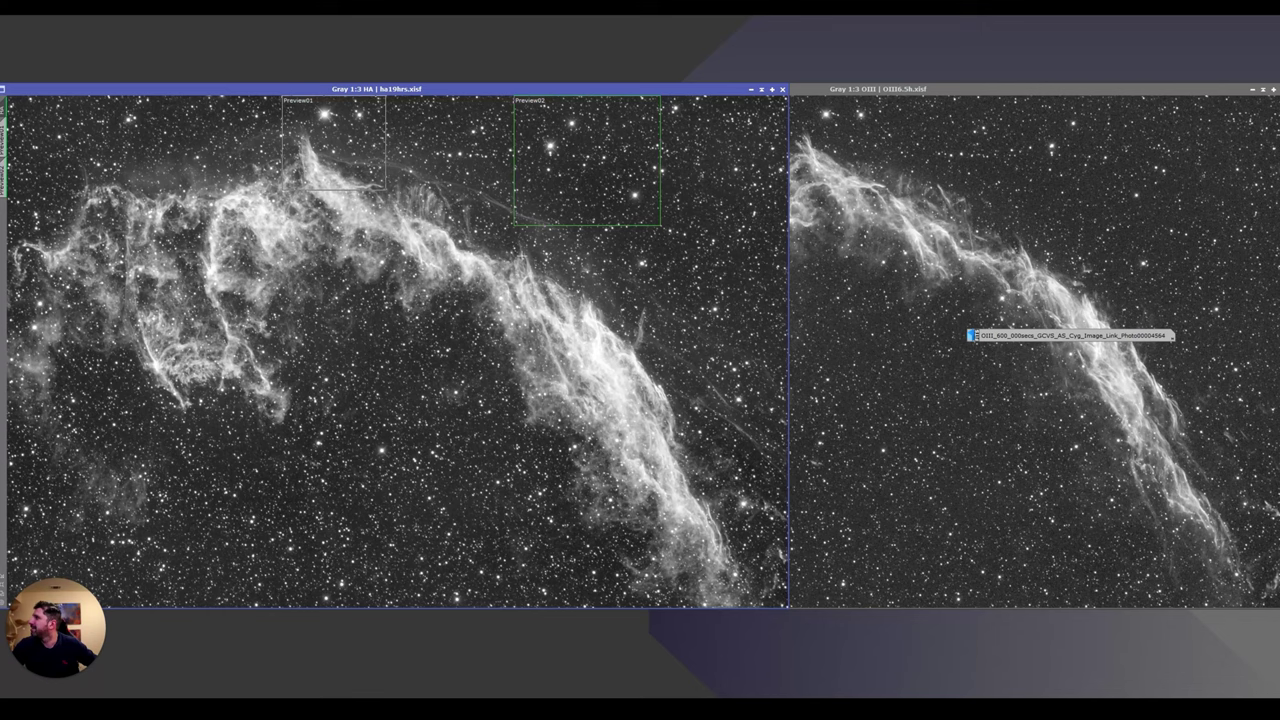
Step: Pan and zoom the ha19hrs view, then show its Preview01 bright-star close-up
scroll(390, 285, up, 2)
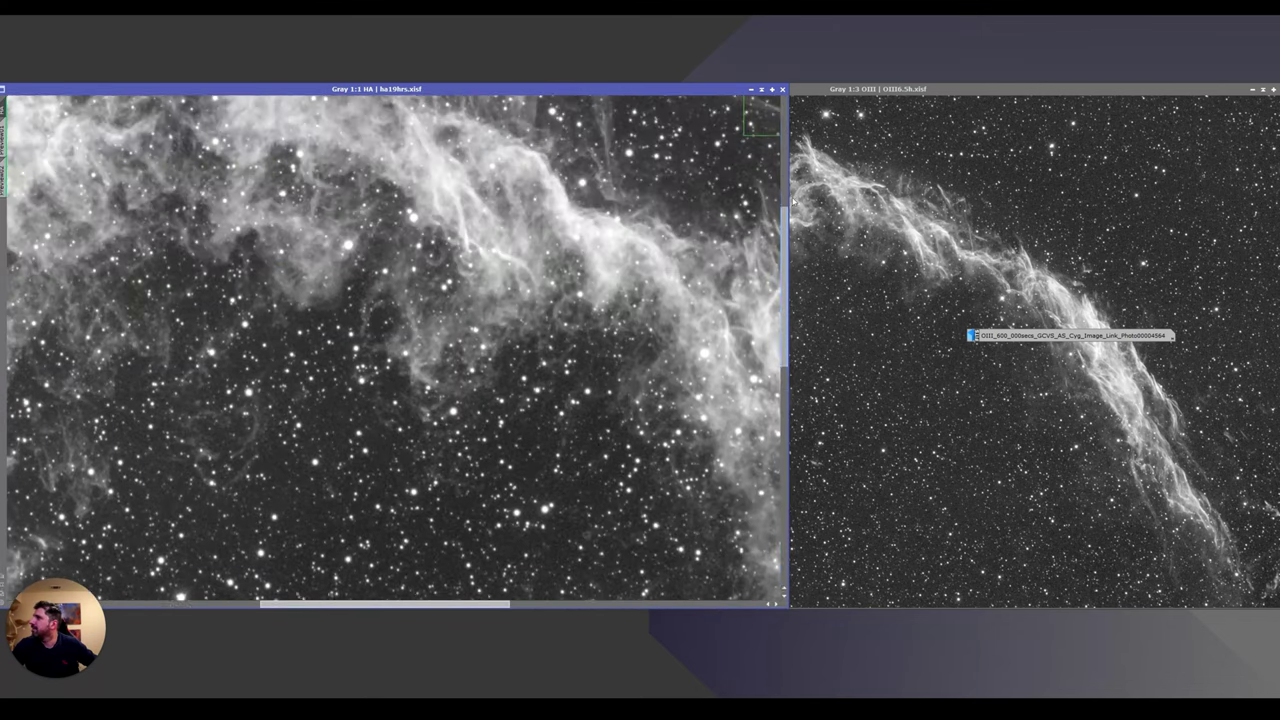
drag(530, 325, 530, 498)
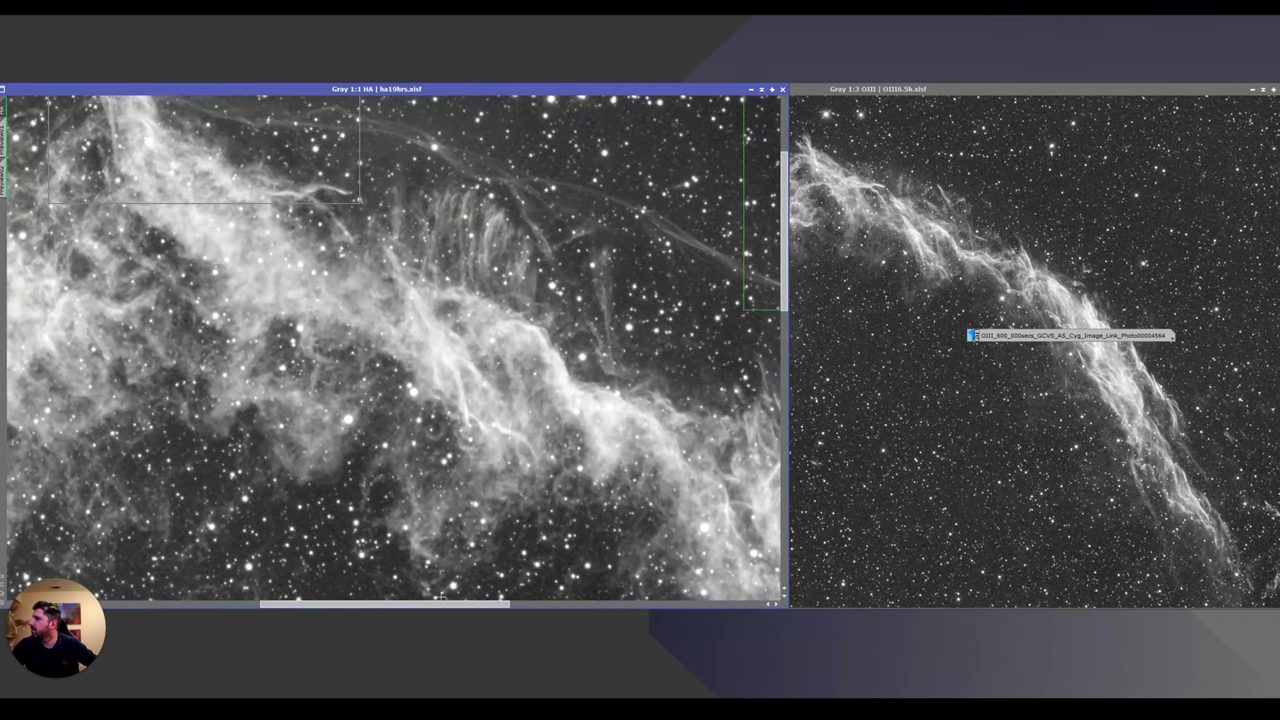
drag(440, 597, 583, 597)
drag(789, 224, 788, 354)
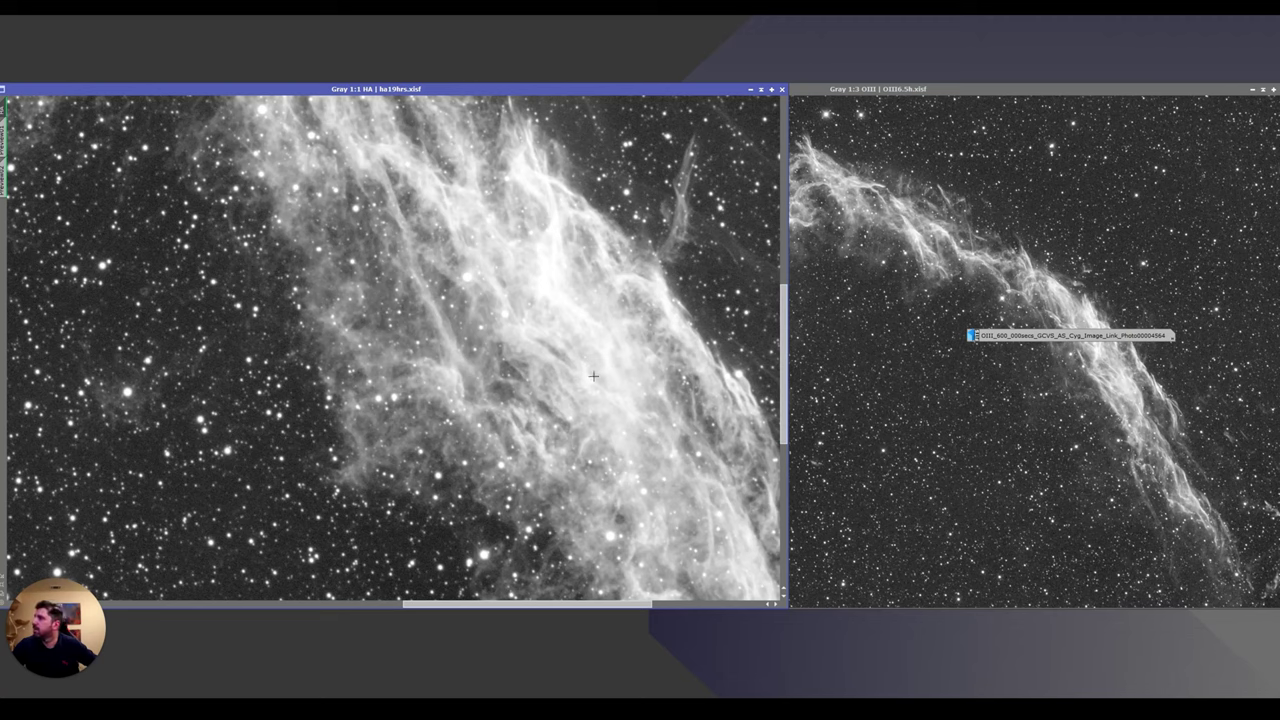
scroll(593, 376, down, 3)
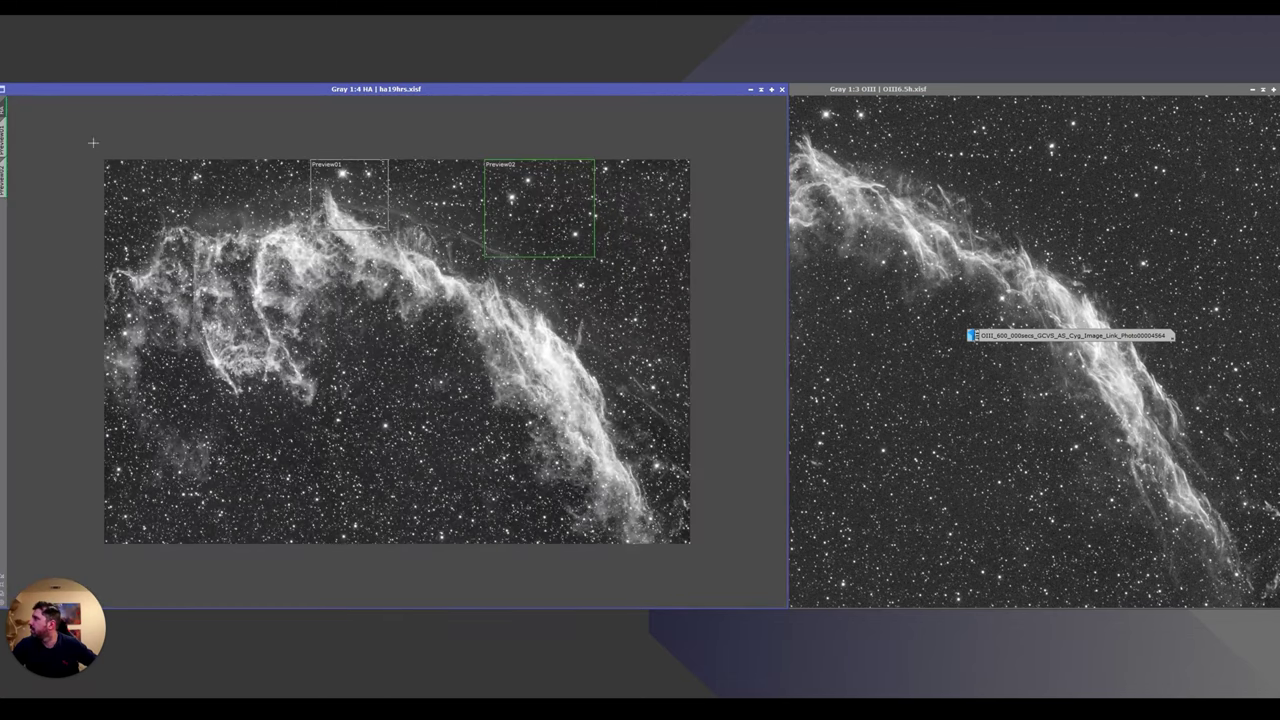
click(4, 137)
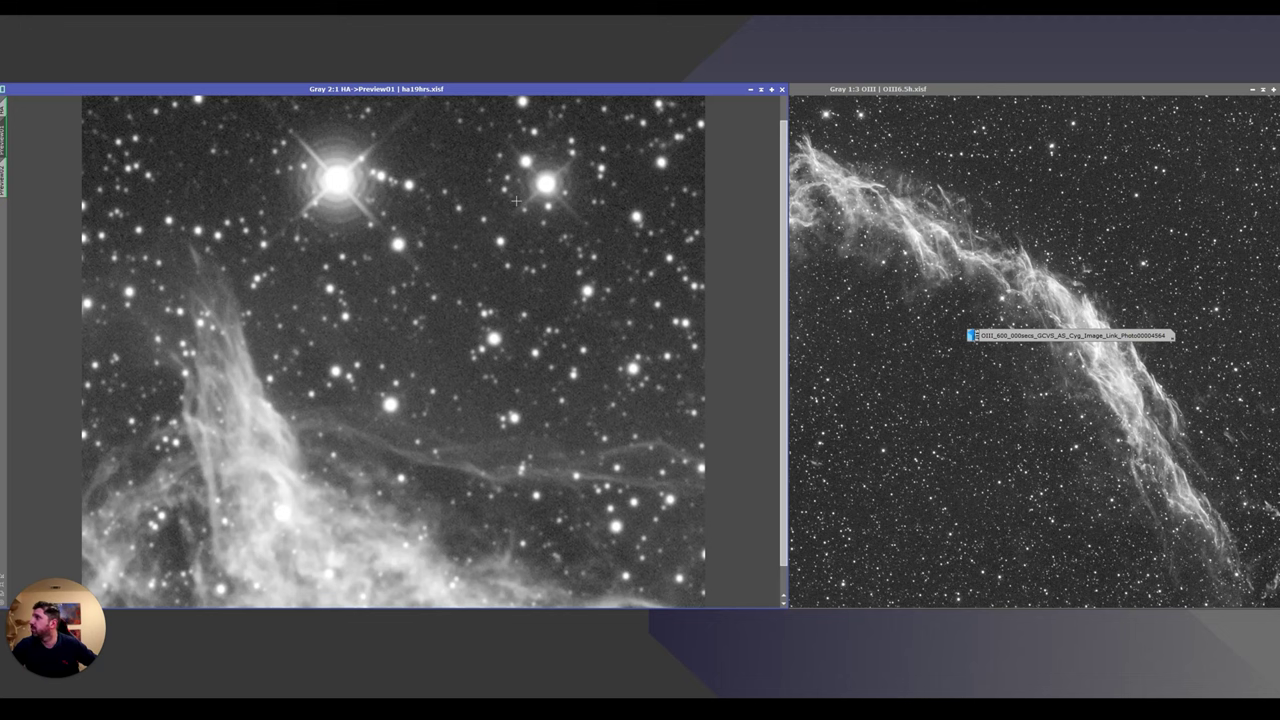
Step: Show the Hα Preview02 star field, briefly switching to the integrated OIII stack and back
click(4, 170)
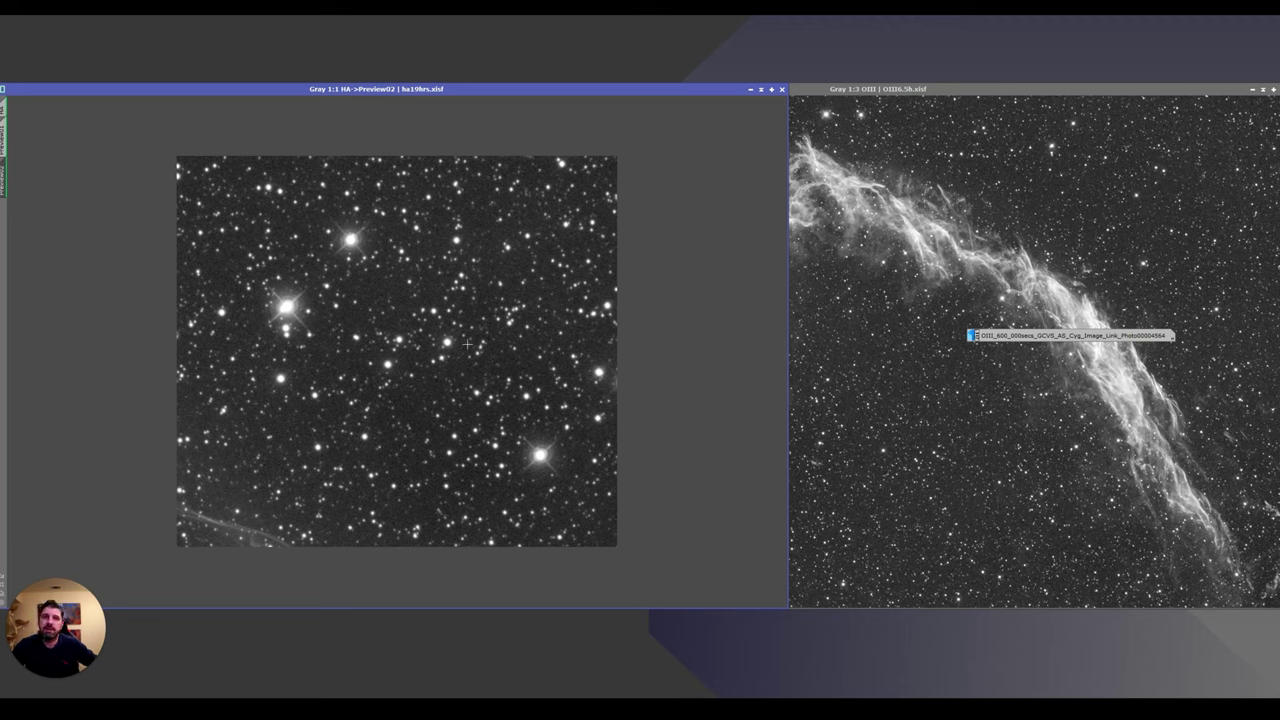
click(962, 266)
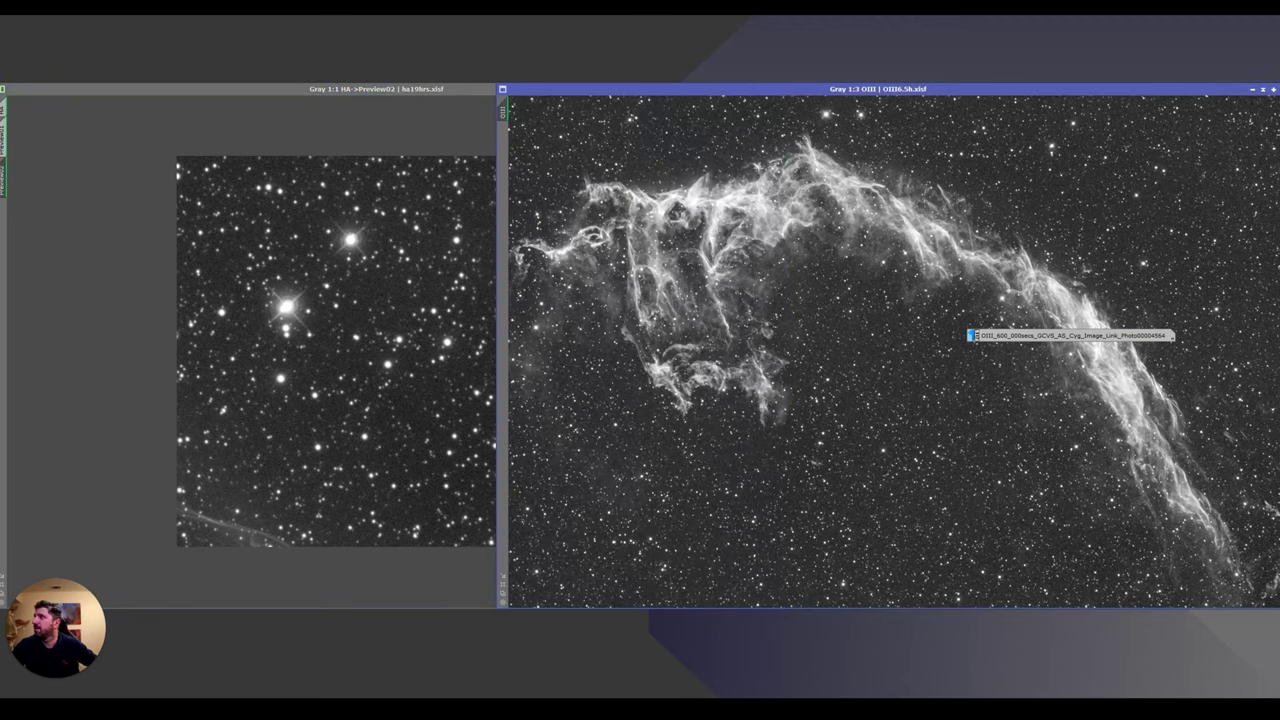
click(384, 180)
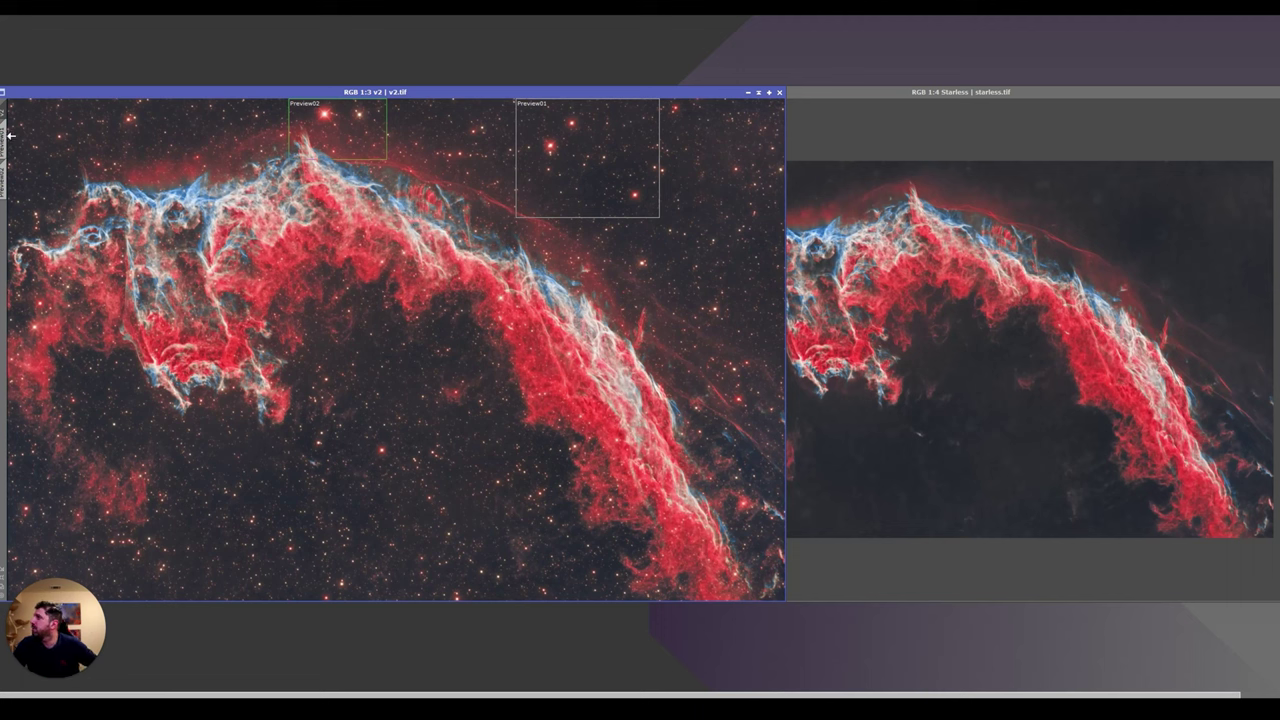
Step: Display v2's Preview01 star-field close-up and adjust its zoom level
mouse_move(10, 135)
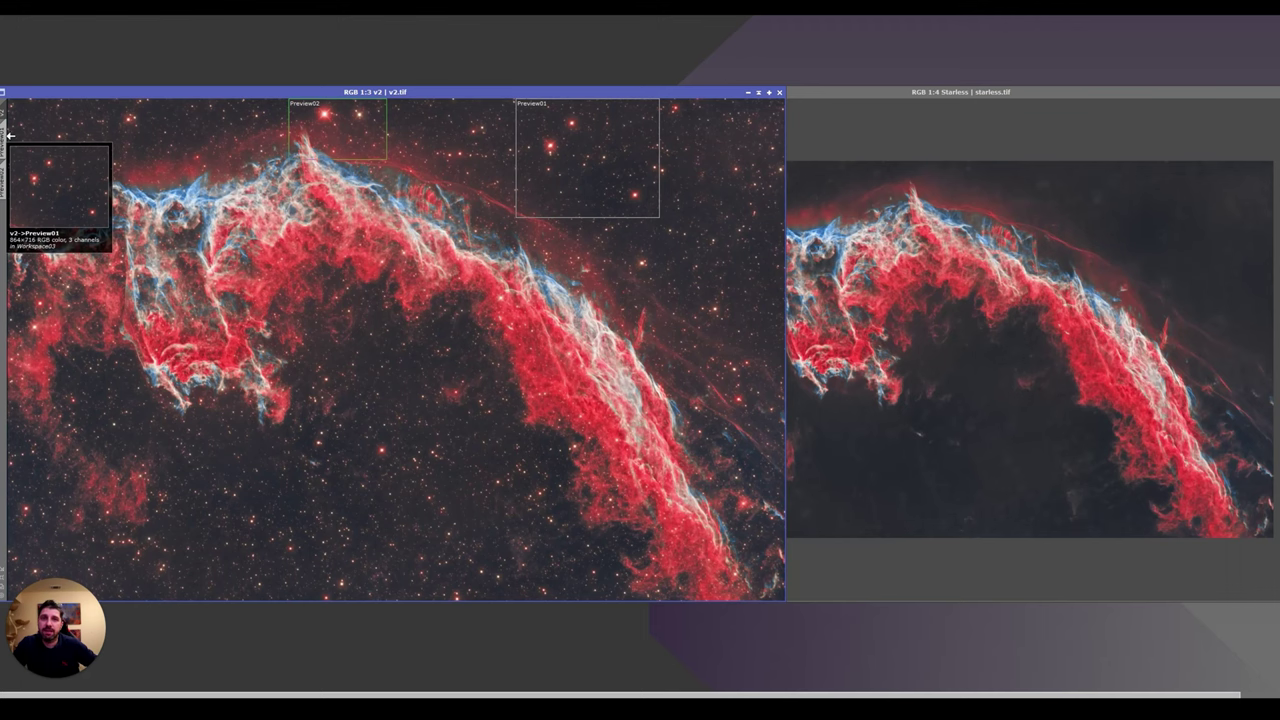
click(10, 135)
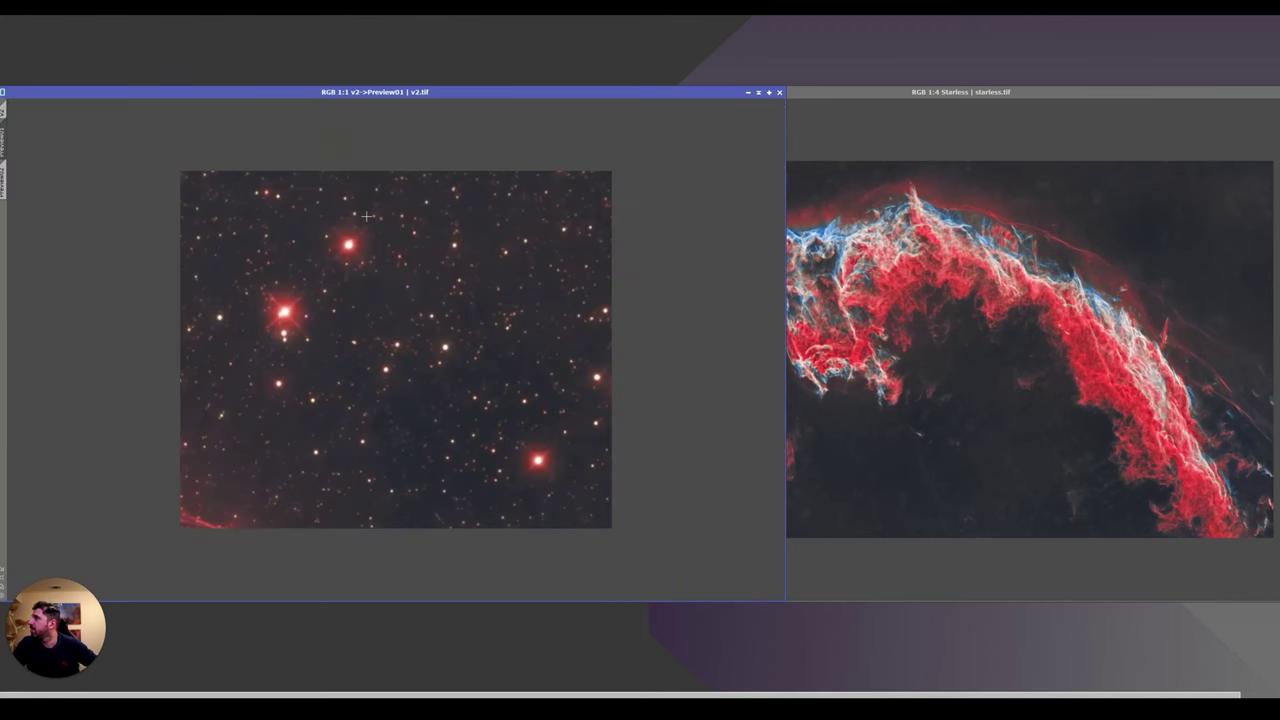
scroll(350, 164, up, 2)
scroll(362, 223, down, 1)
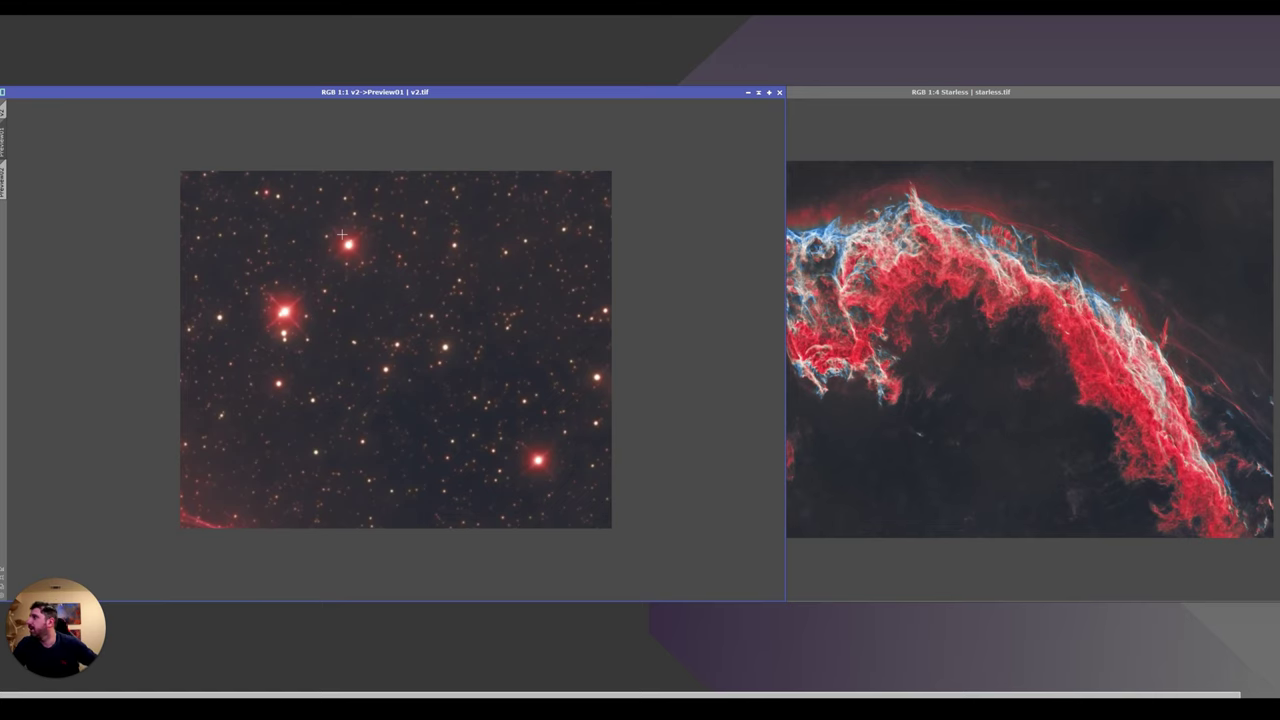
Step: Zoom further into v2's Preview01 stars, then return to the full v2 image
scroll(341, 235, up, 1)
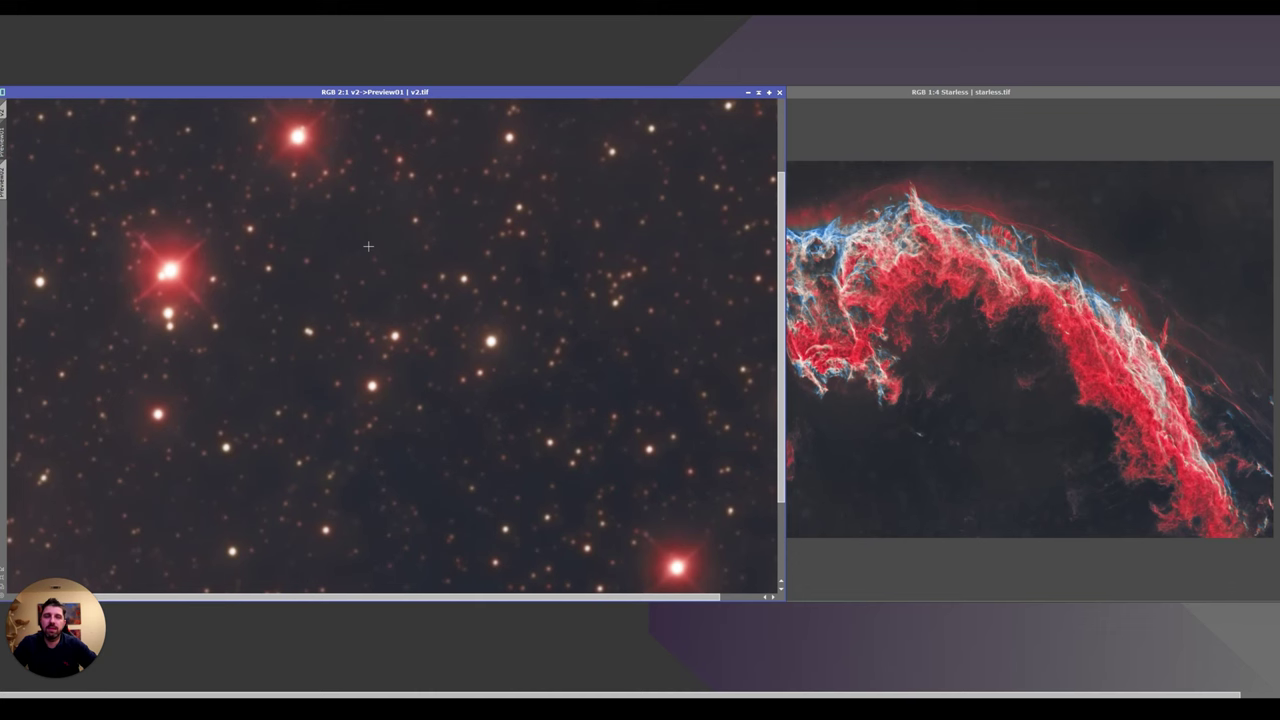
click(4, 110)
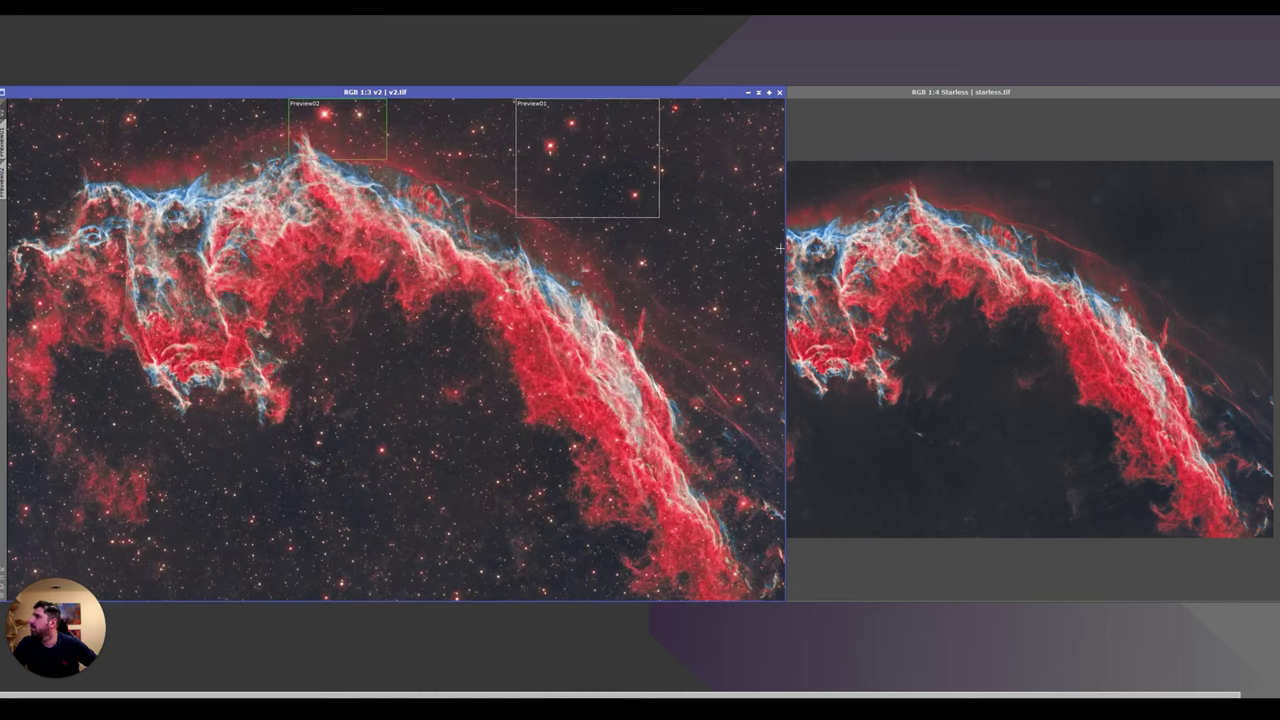
Step: Bring starless.tif forward, shift it left, and zoom and pan across its faint red filaments
click(790, 248)
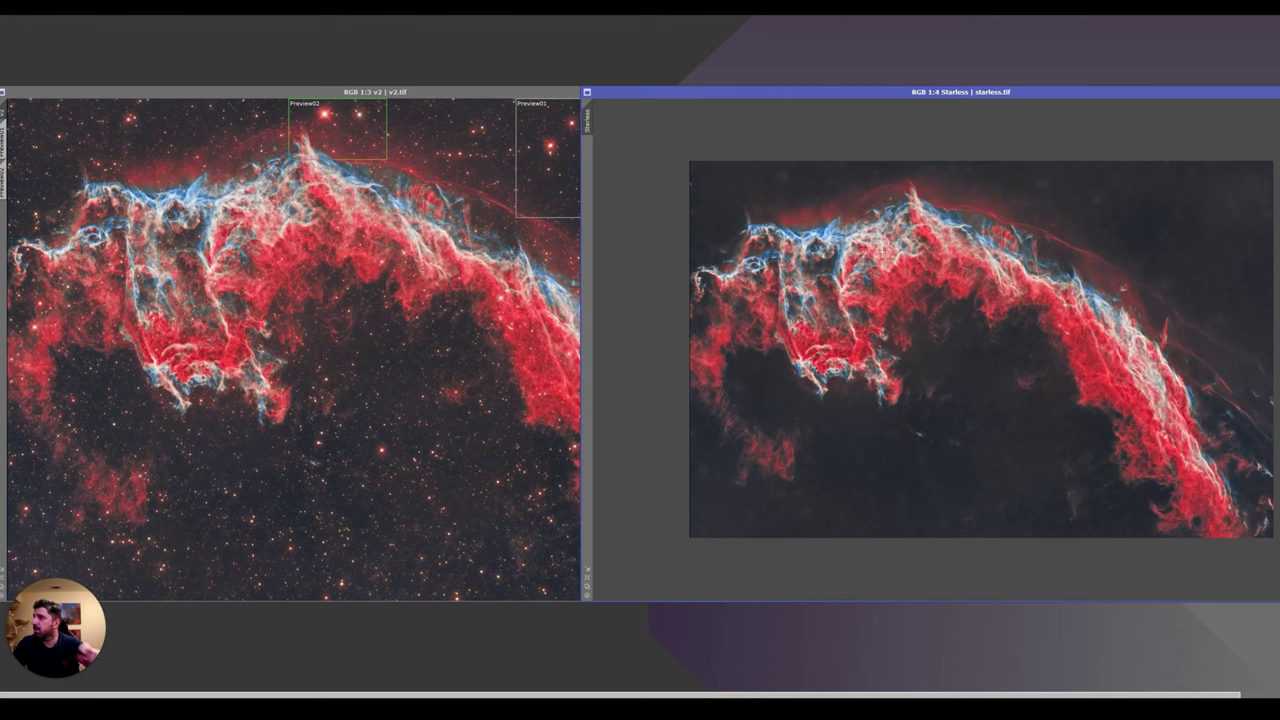
scroll(883, 252, up, 3)
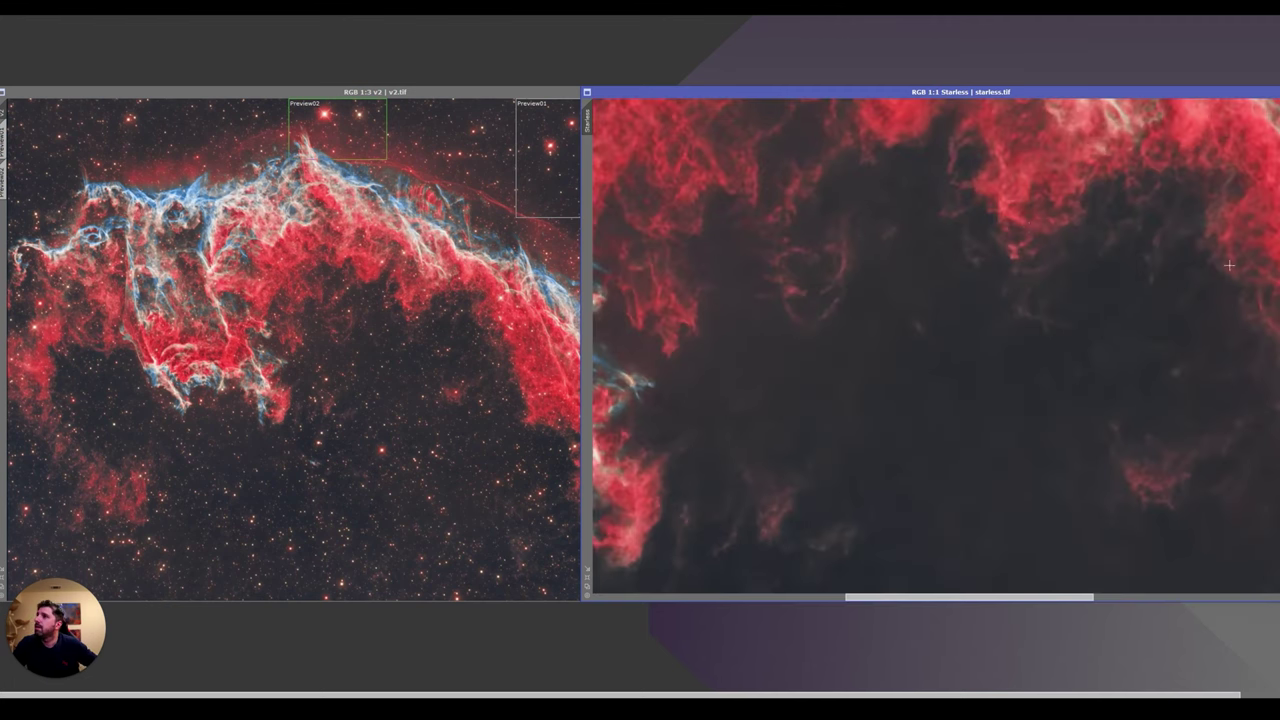
drag(1040, 597, 1245, 597)
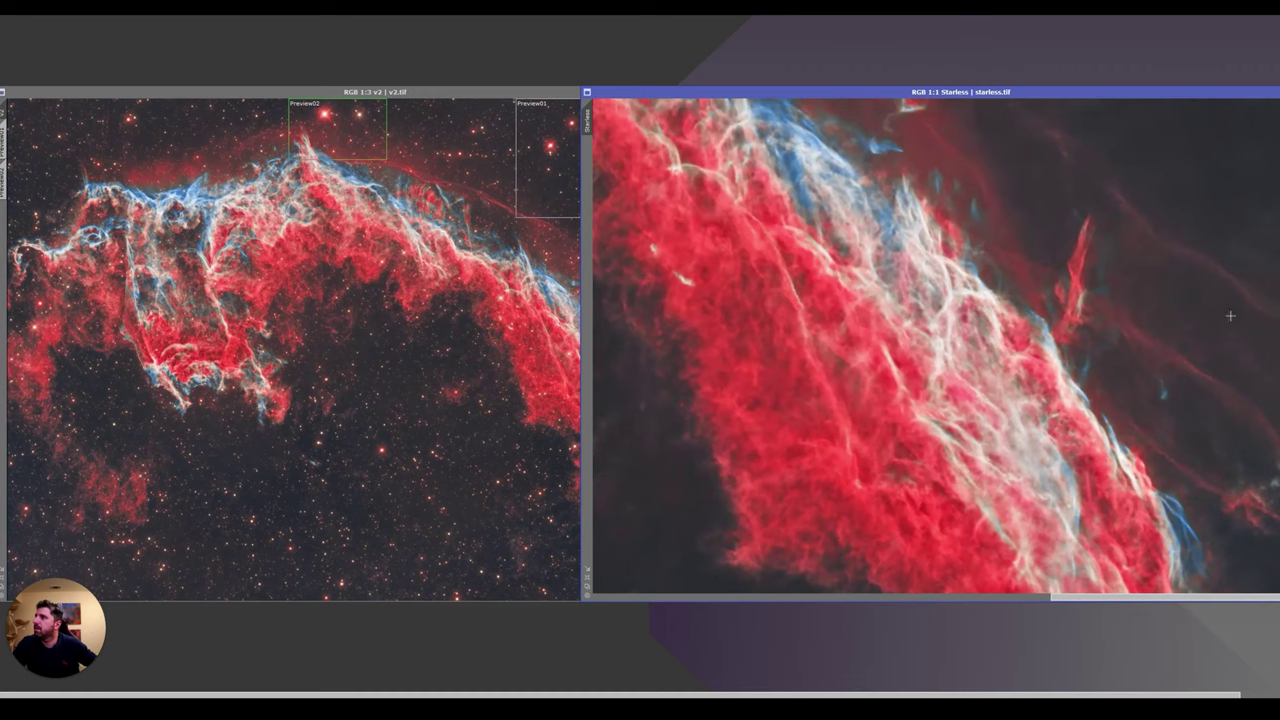
drag(1126, 92, 1006, 300)
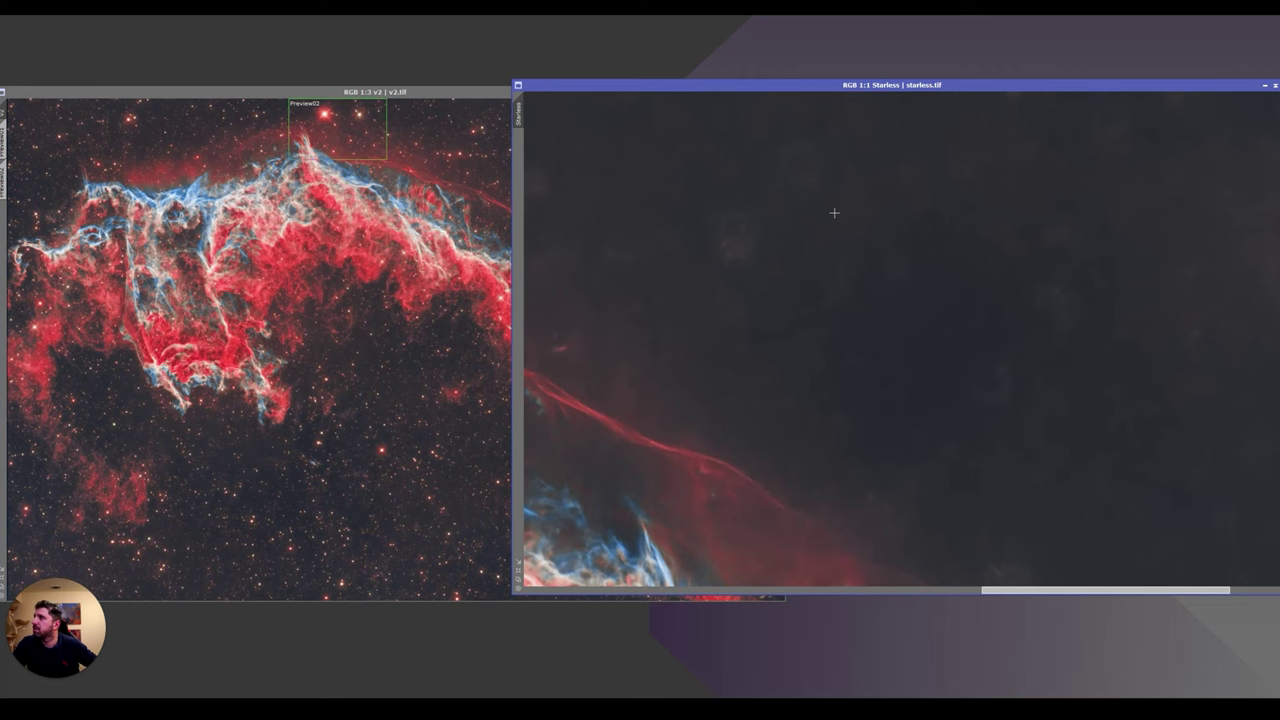
scroll(923, 280, down, 3)
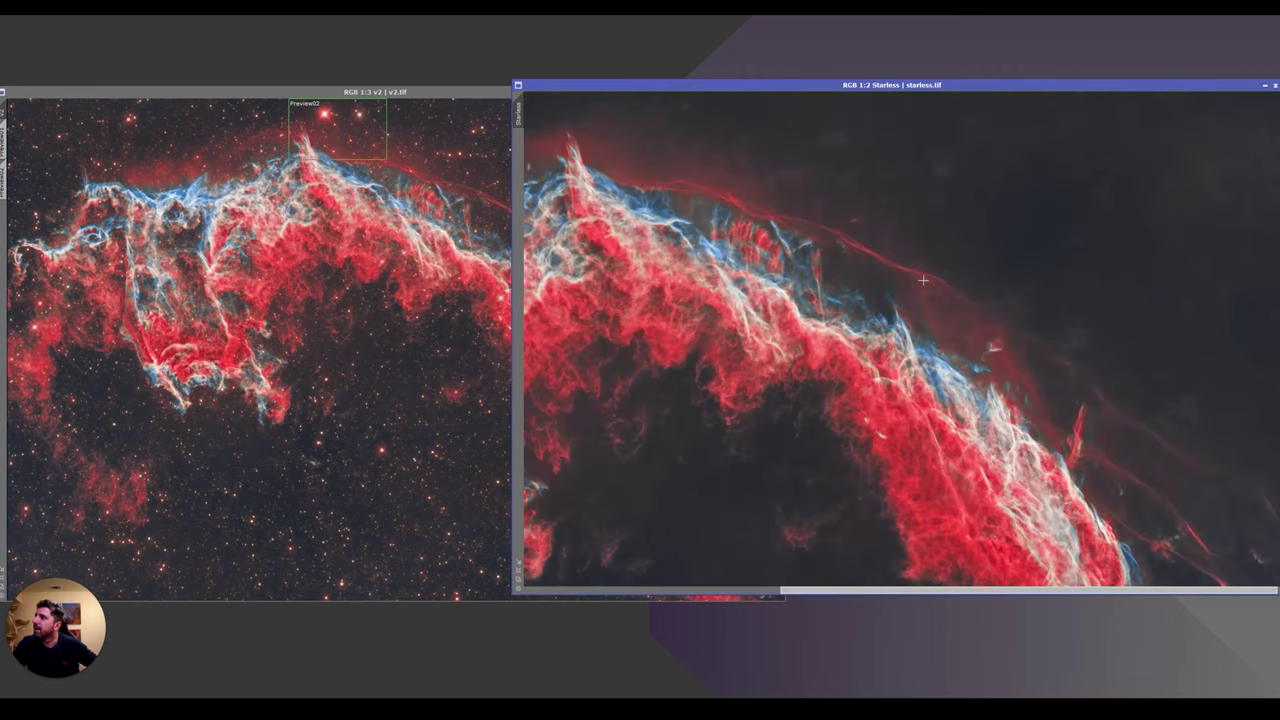
scroll(923, 280, up, 1)
scroll(1143, 205, up, 1)
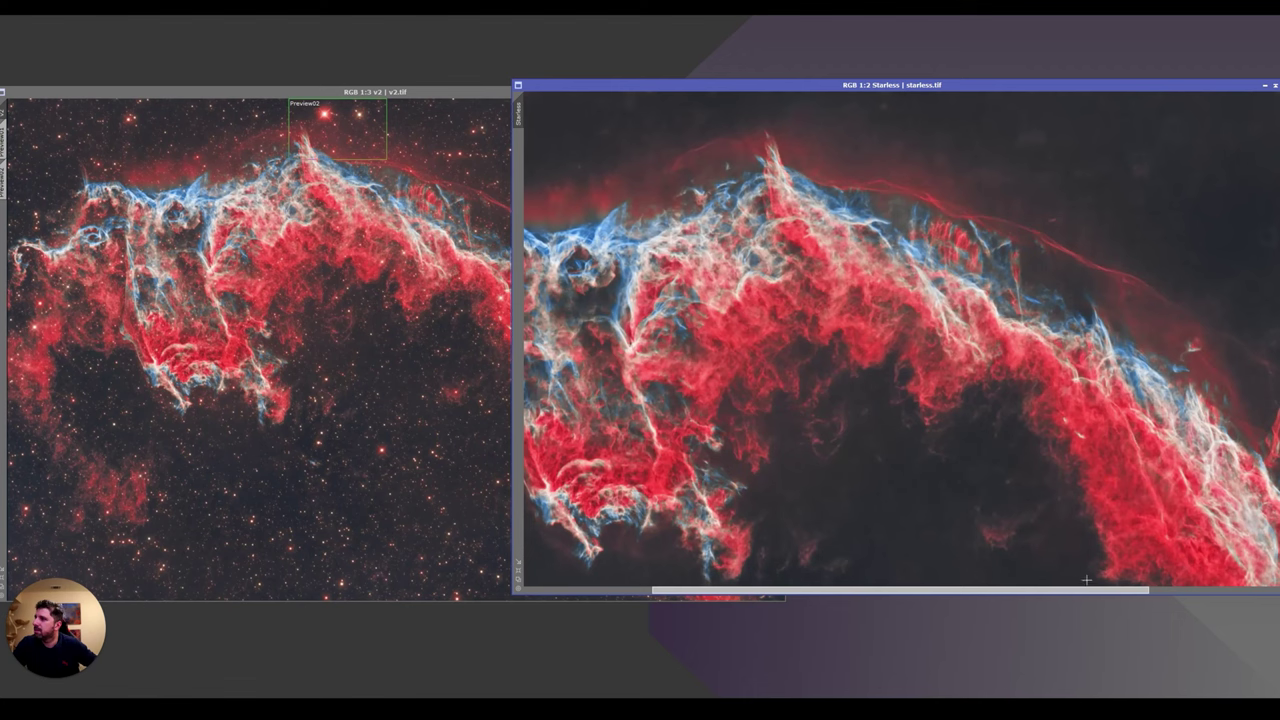
drag(1110, 590, 1170, 590)
scroll(1066, 225, up, 1)
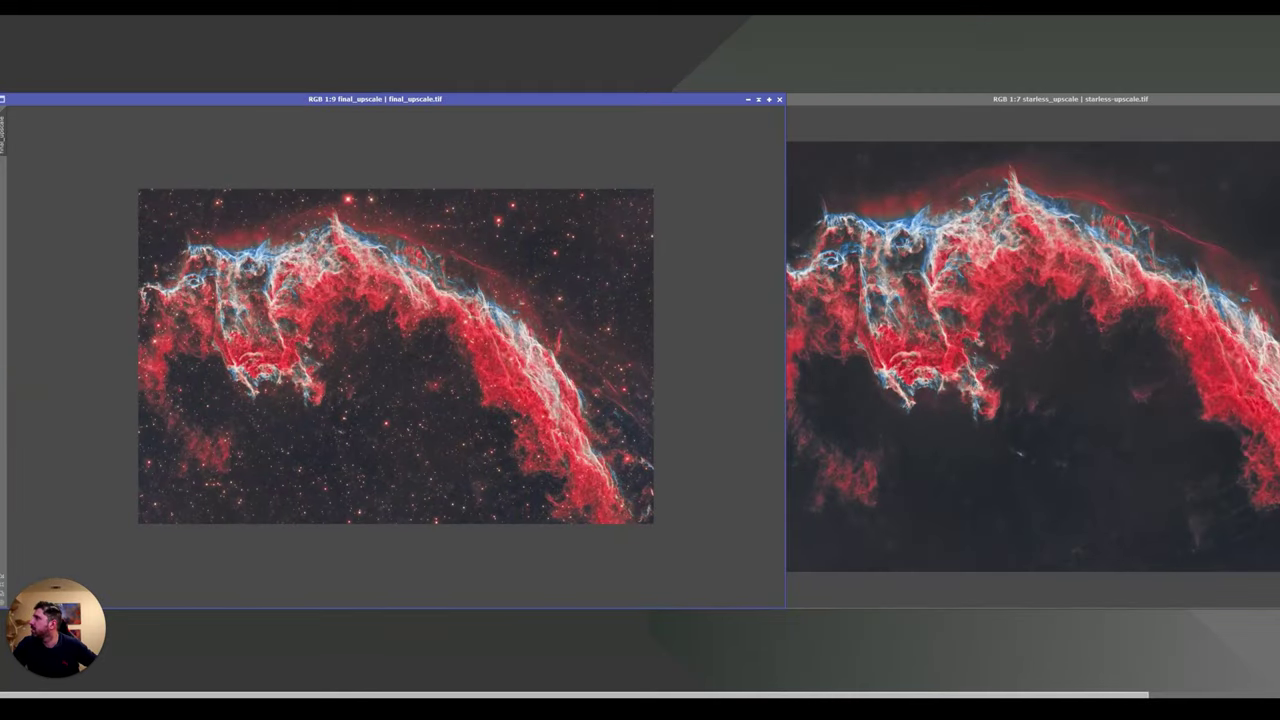
Step: Zoom into final_upscale, then bring starless_upscale forward and move its window left
scroll(488, 306, up, 2)
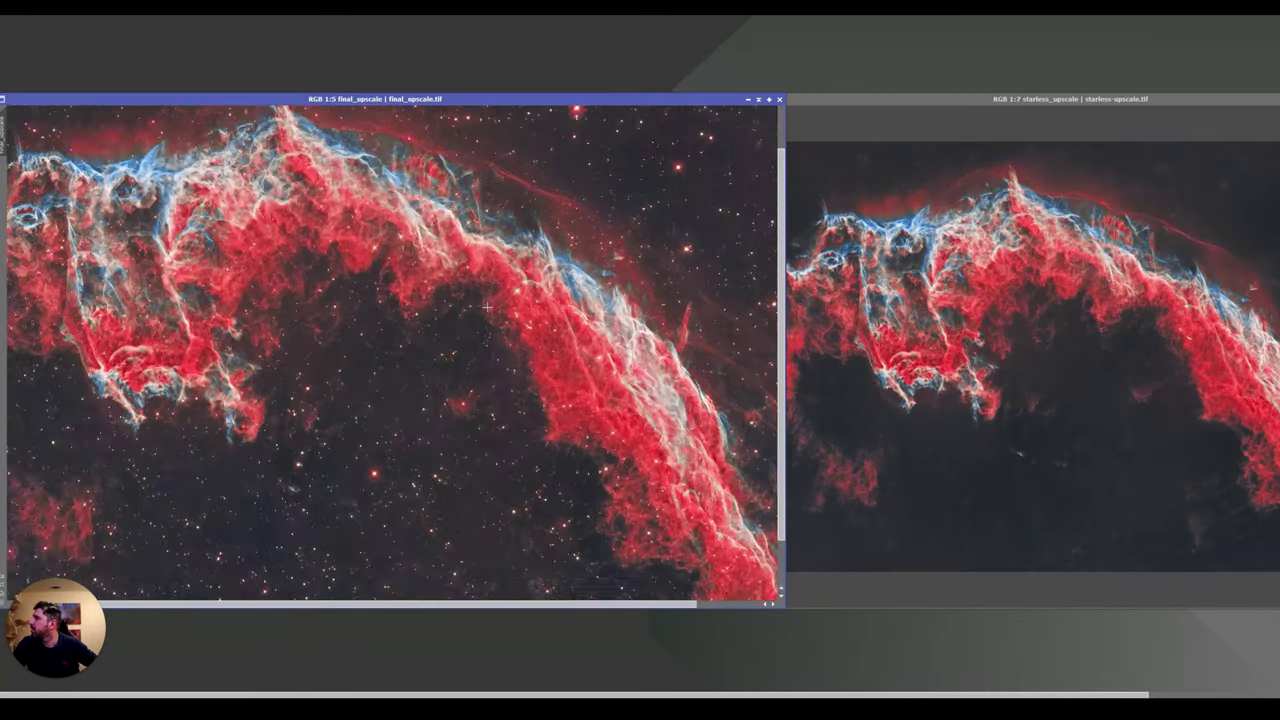
drag(776, 226, 772, 144)
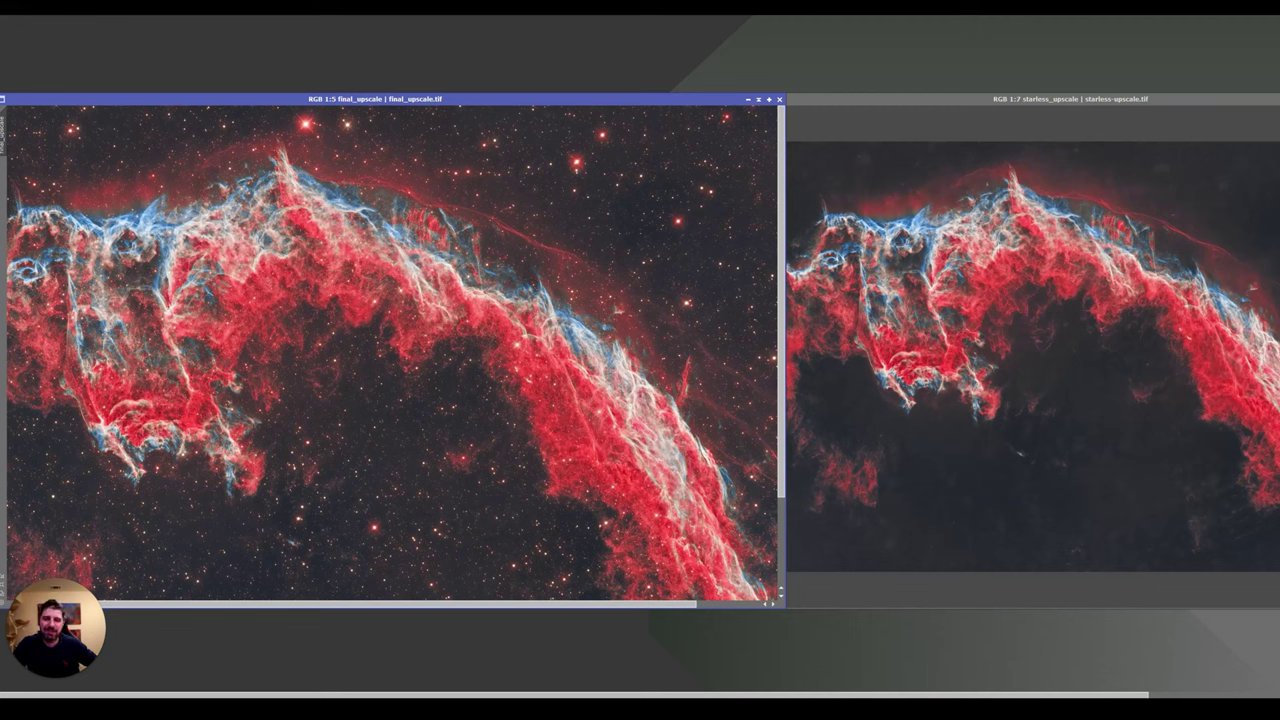
click(999, 248)
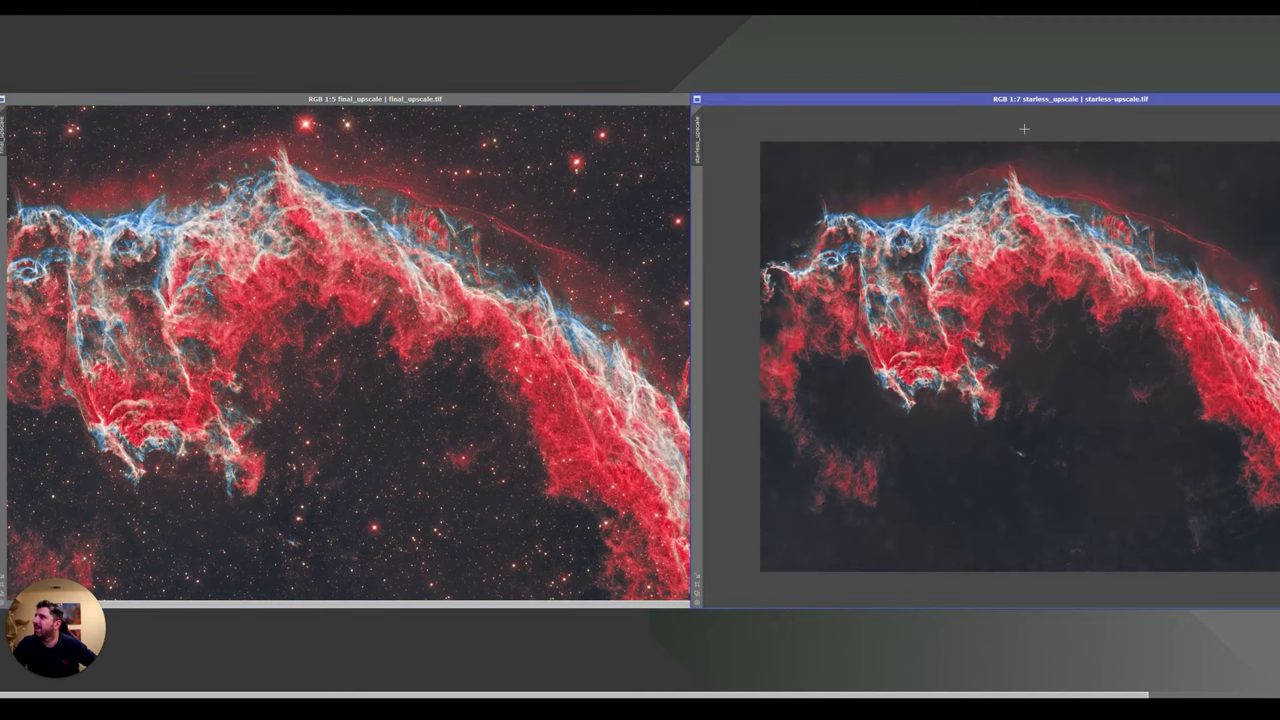
drag(1013, 98, 841, 97)
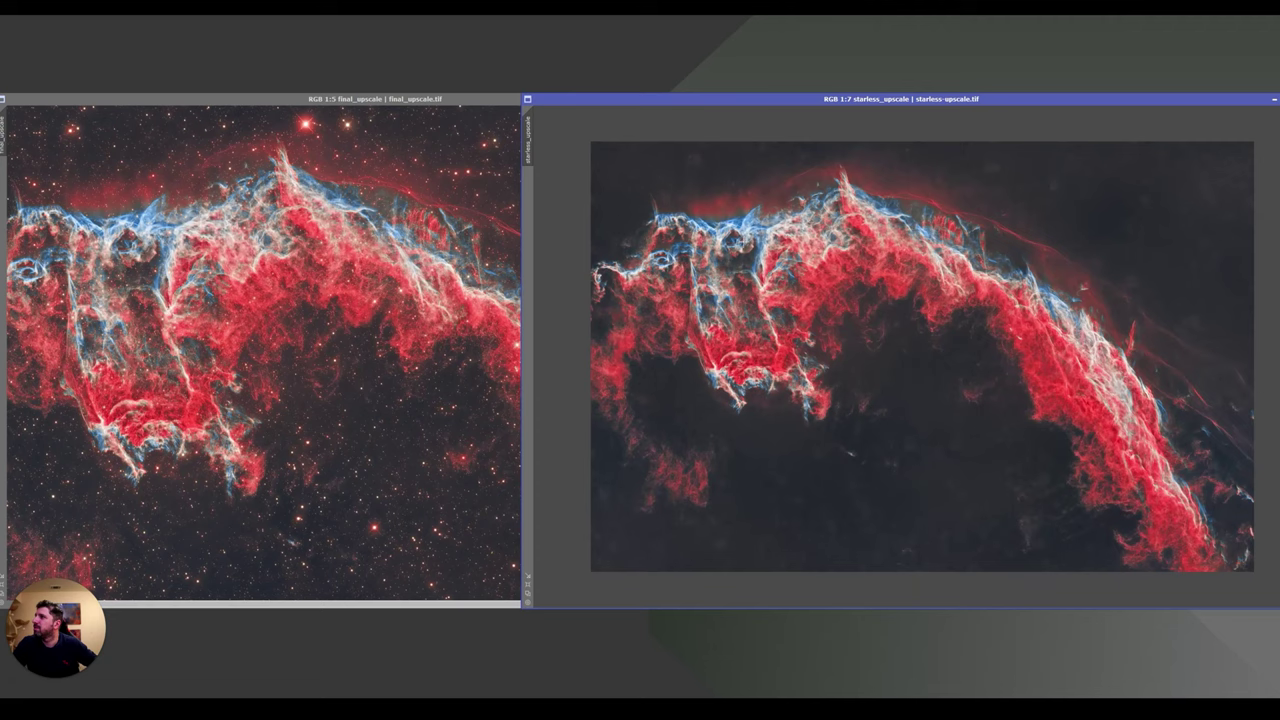
Step: Zoom and pan across the upscaled image at several magnifications, then bring starless_upscale forward again
scroll(507, 243, up, 3)
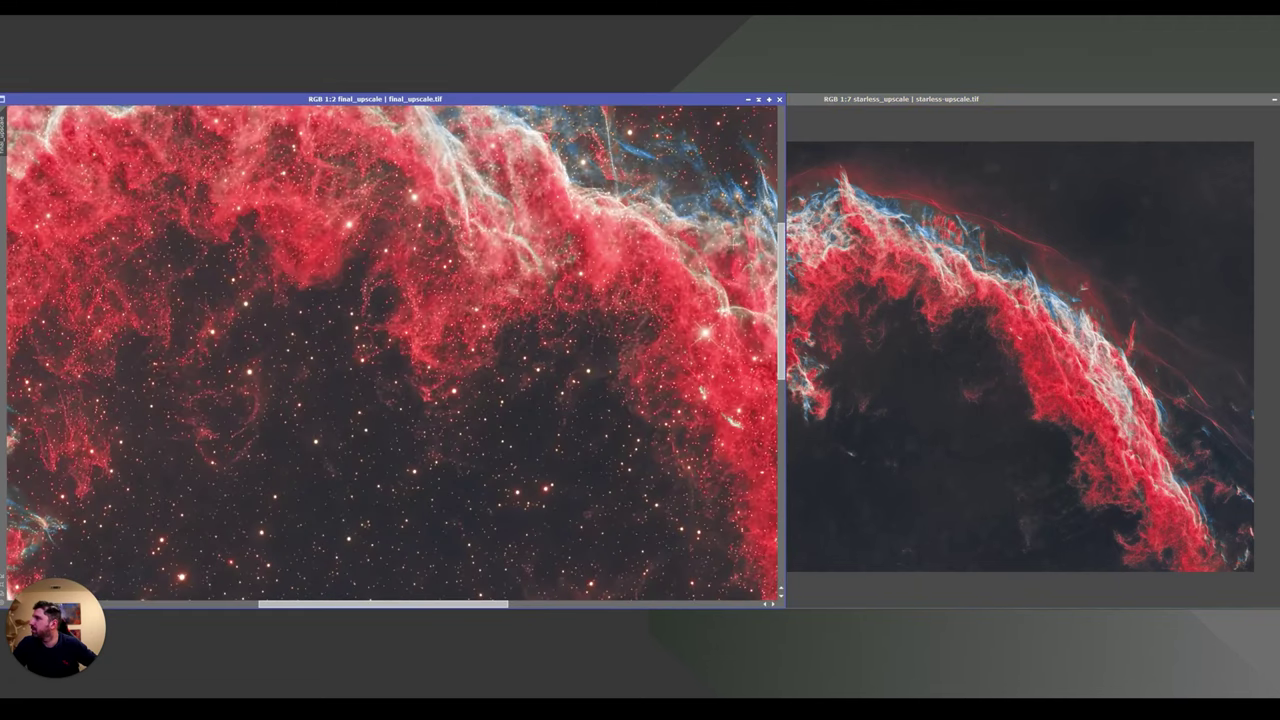
scroll(780, 259, down, 1)
drag(780, 259, 776, 163)
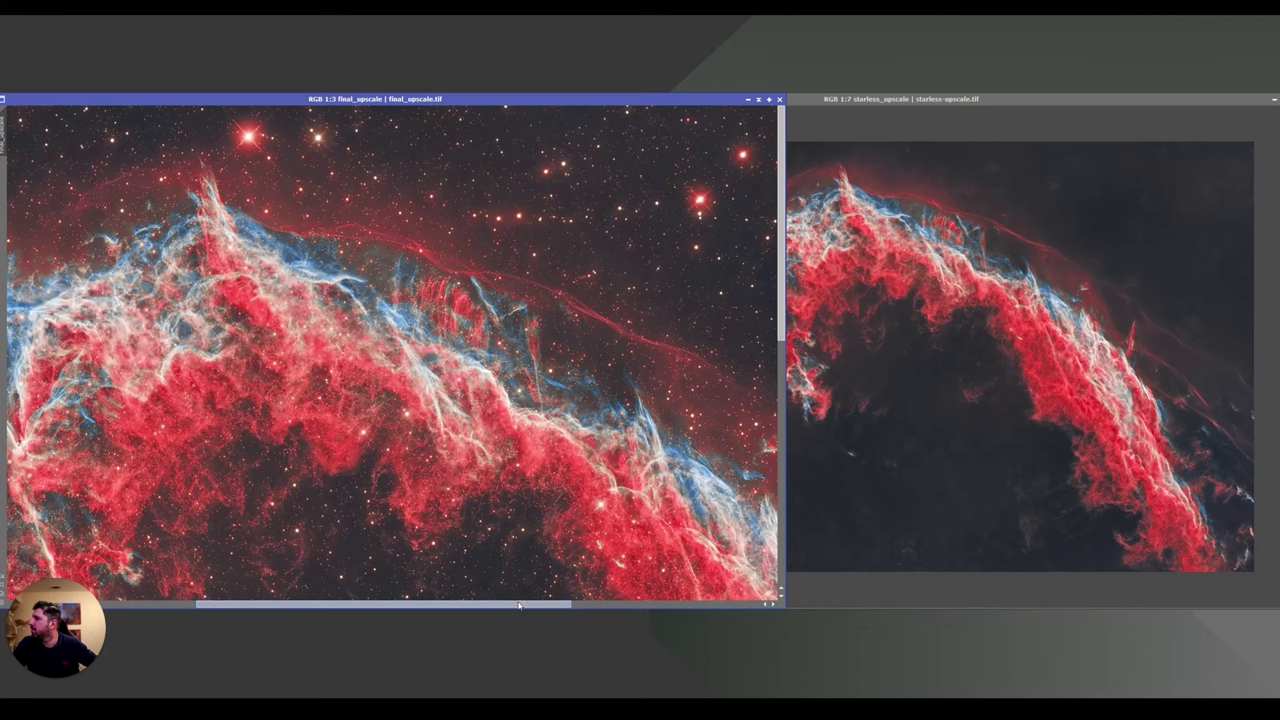
drag(517, 607, 617, 611)
scroll(617, 610, down, 1)
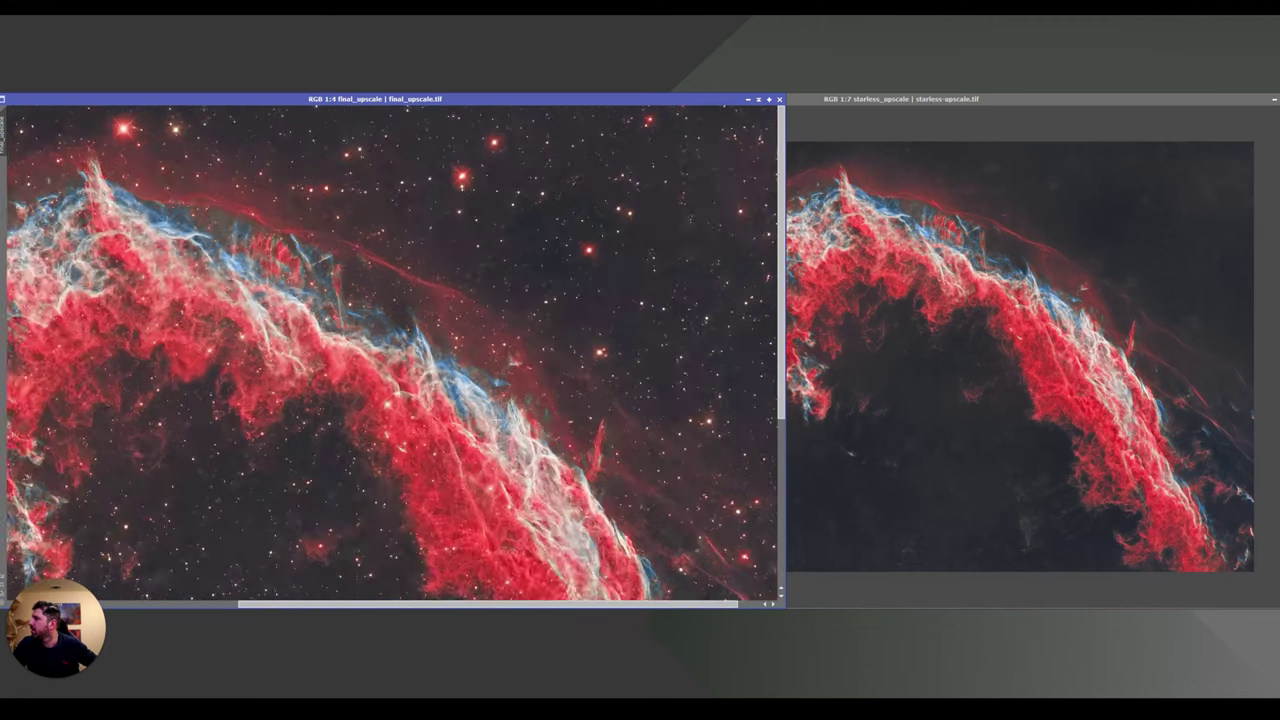
scroll(617, 608, down, 1)
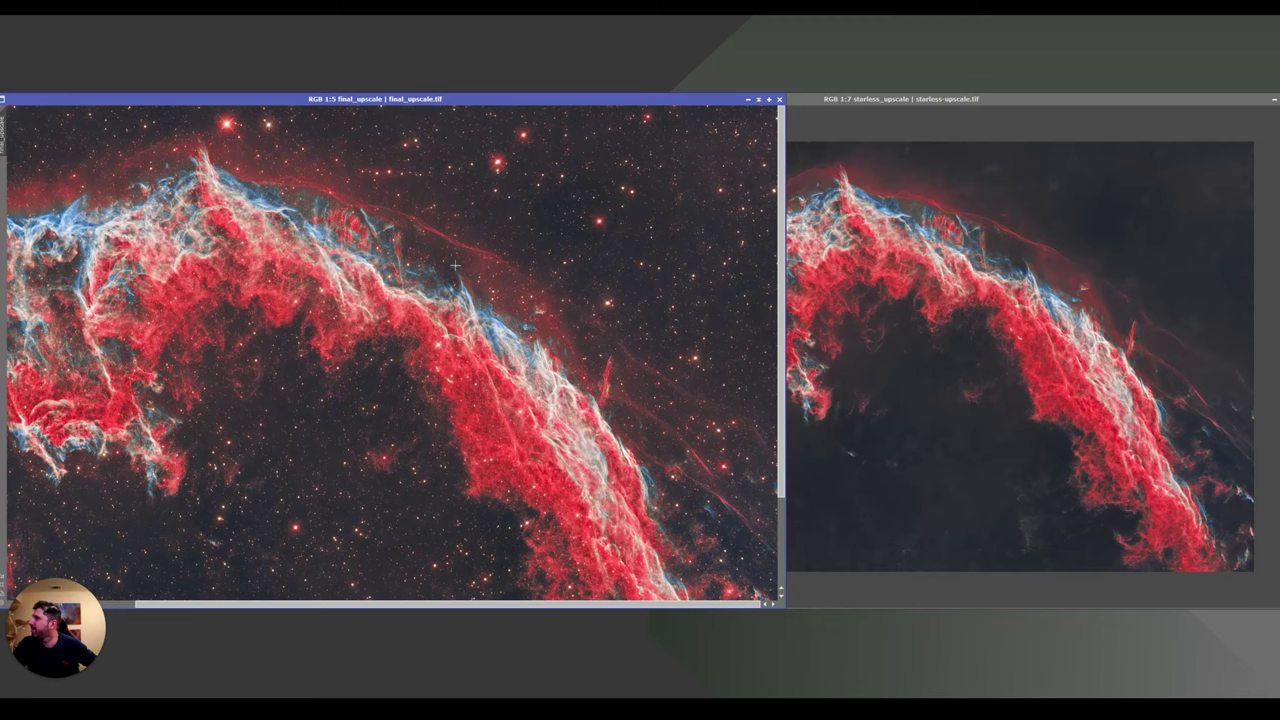
scroll(590, 370, up, 2)
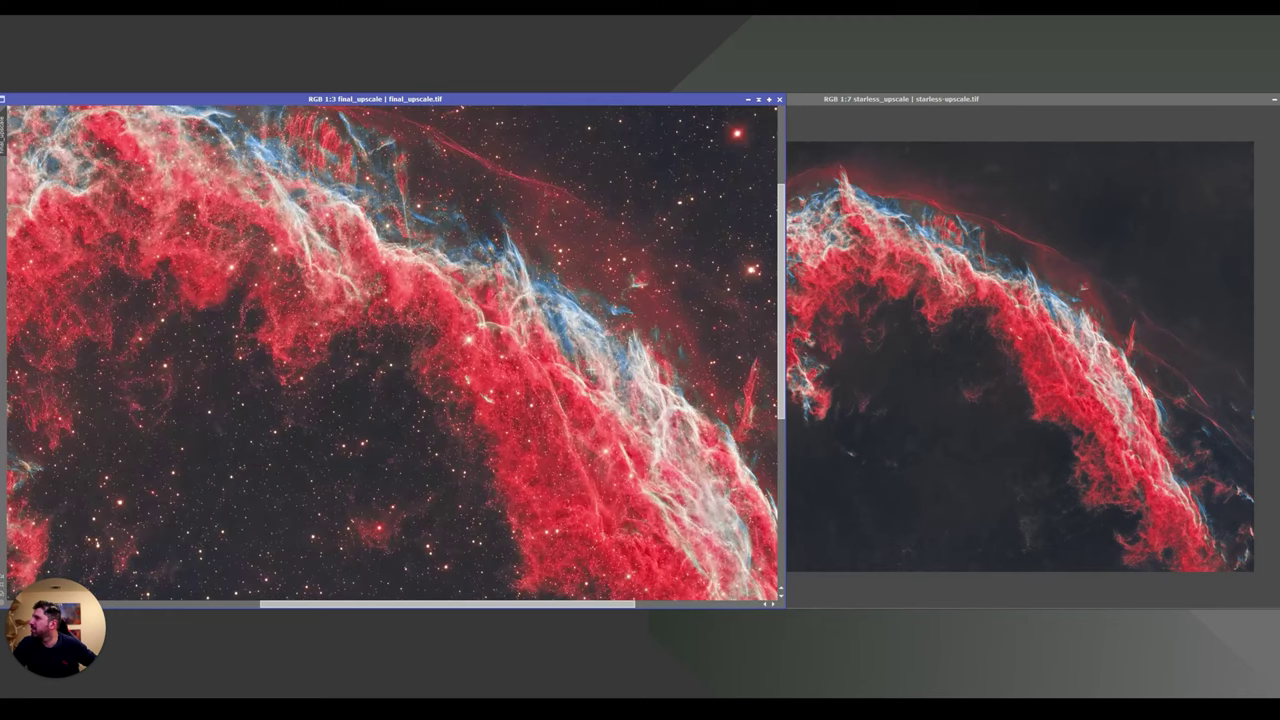
drag(497, 605, 563, 606)
scroll(561, 338, up, 1)
drag(781, 317, 781, 301)
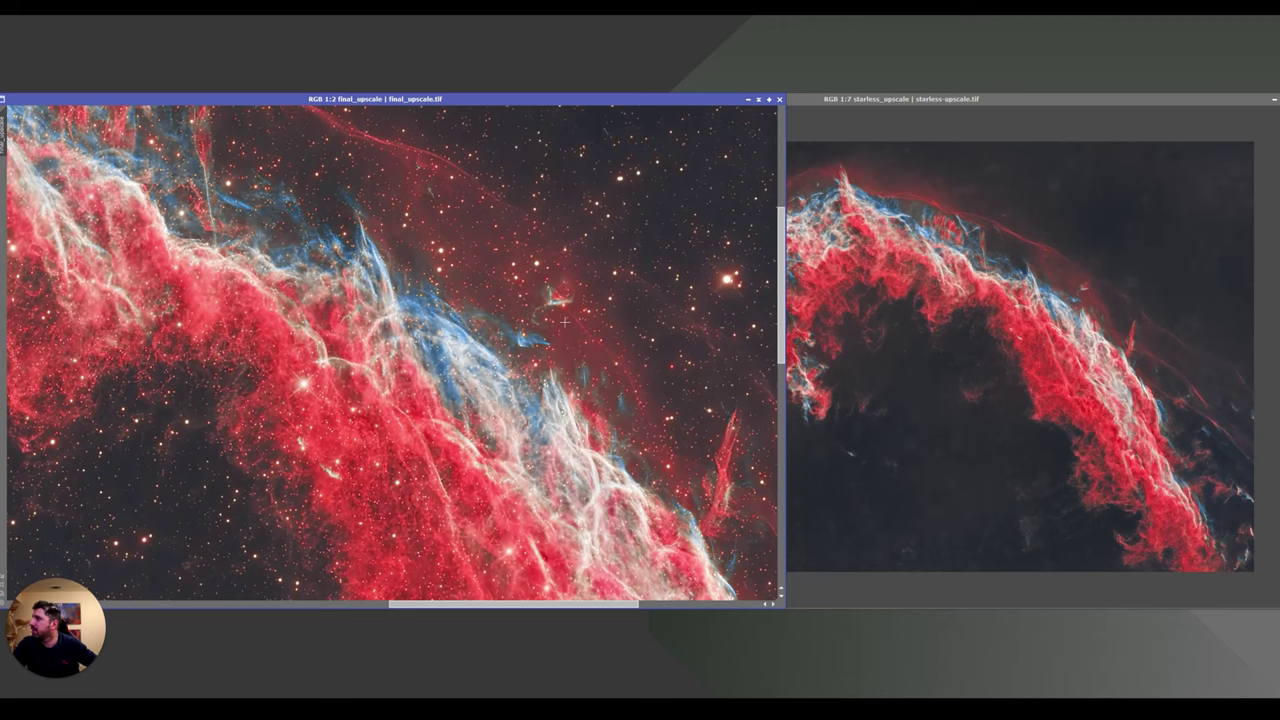
scroll(581, 348, down, 4)
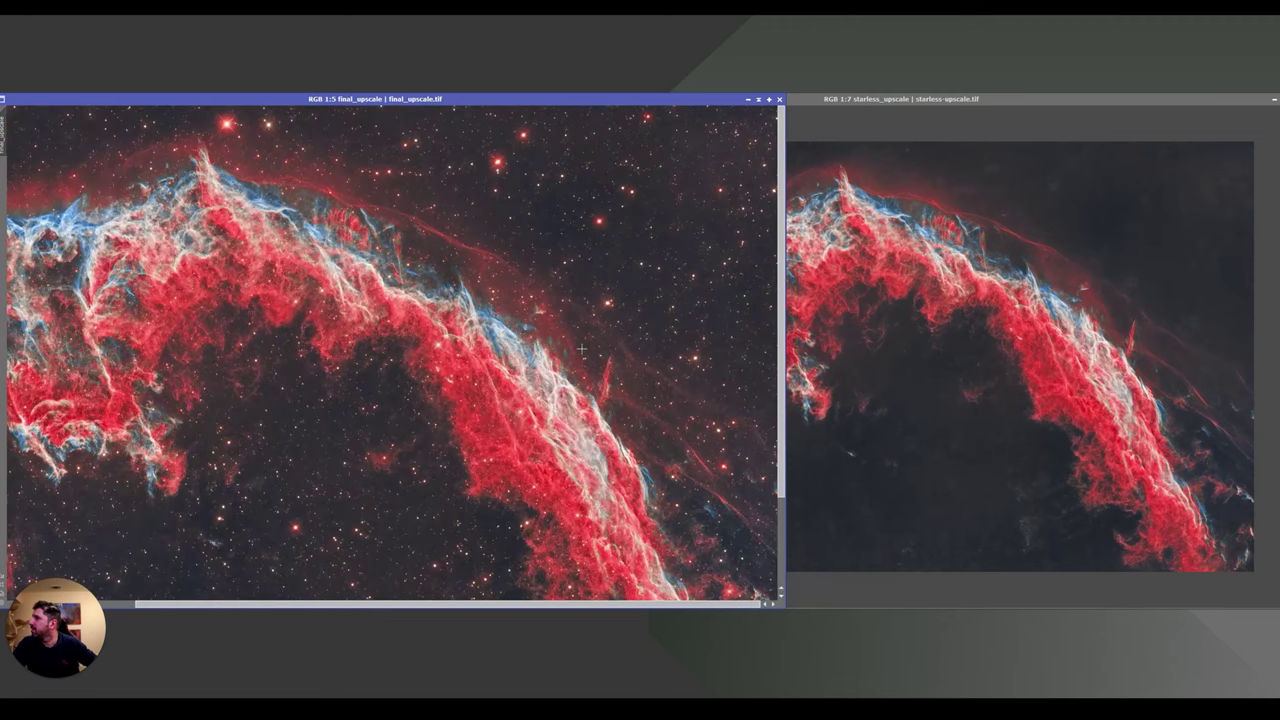
click(910, 283)
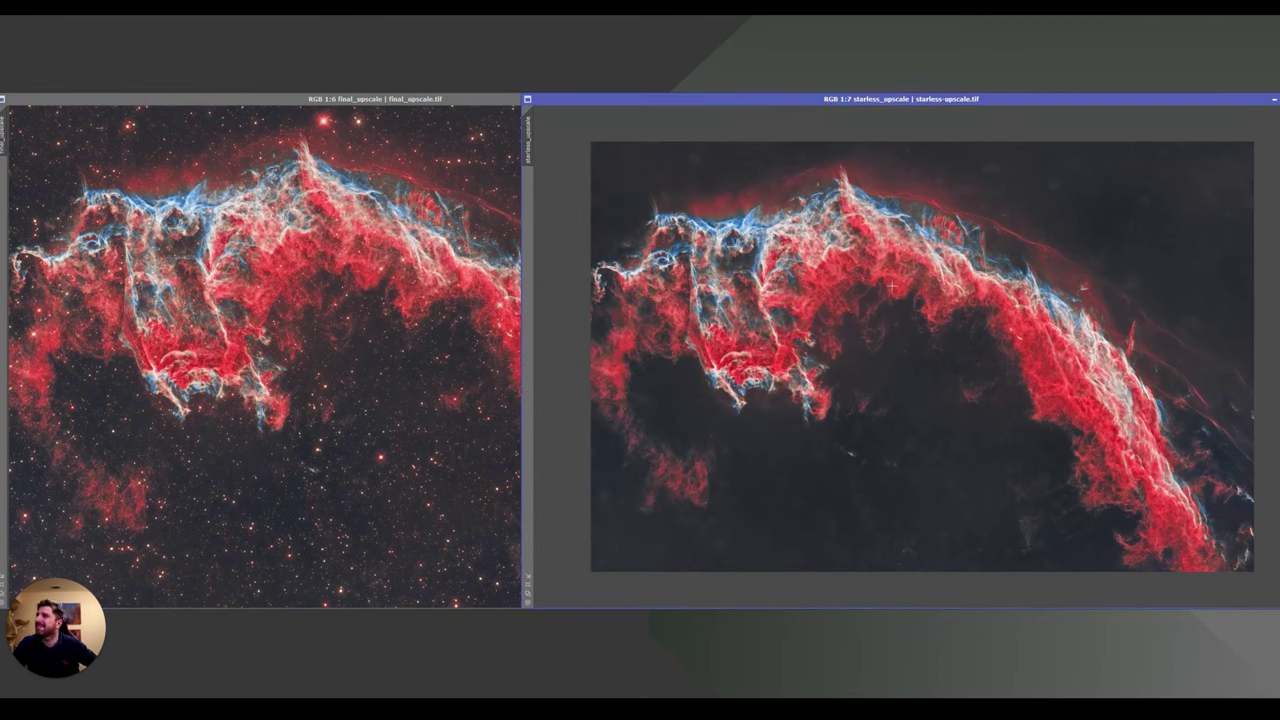
Step: Zoom in once more, then minimize the final_upscale window
scroll(764, 300, up, 1)
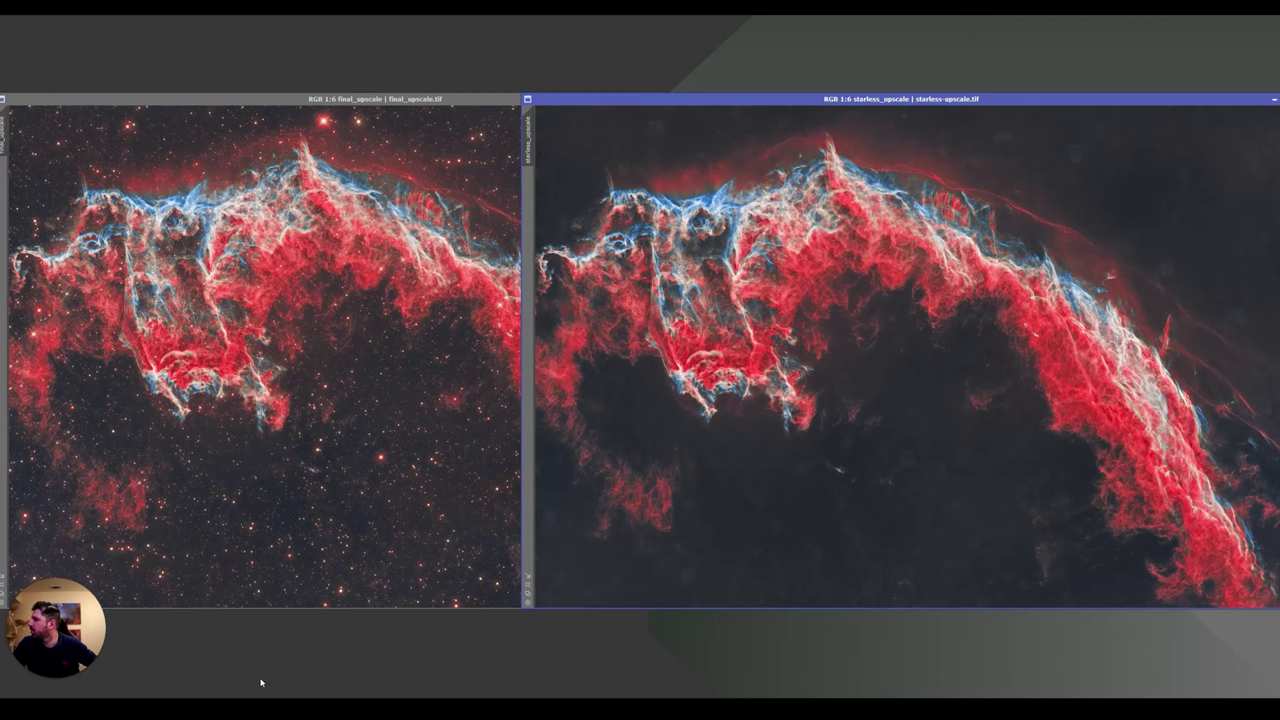
click(497, 97)
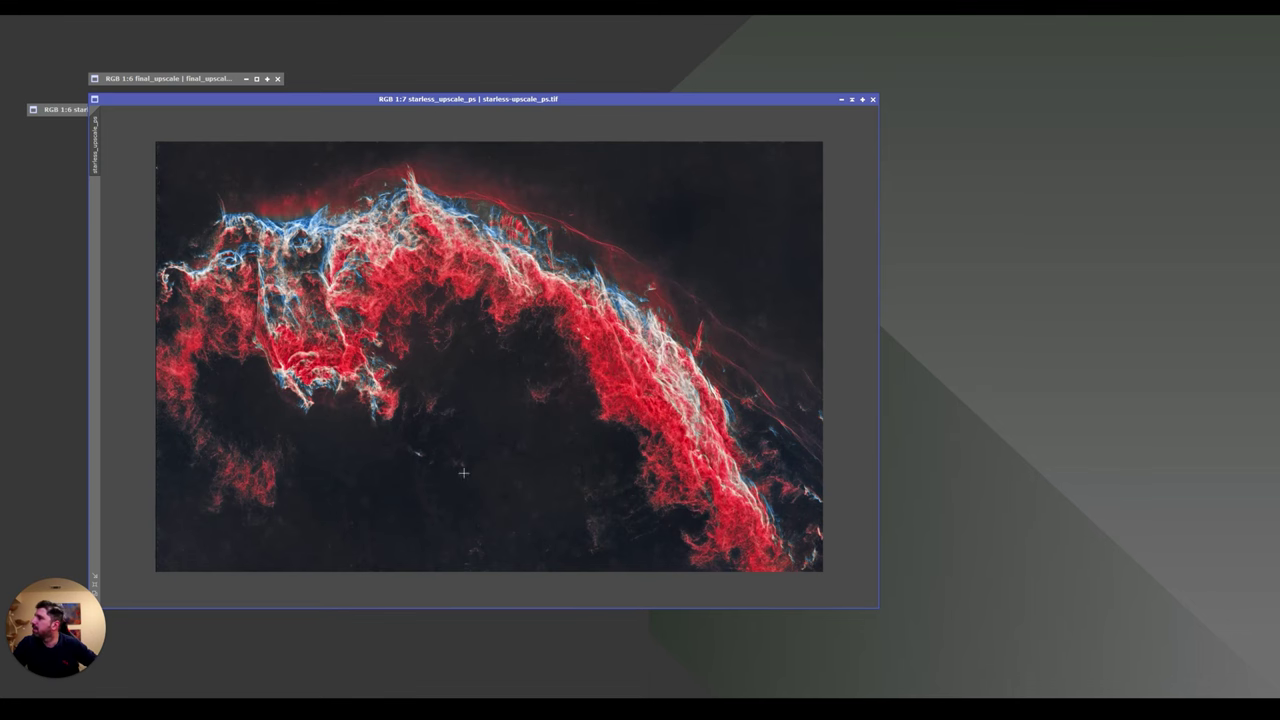
Step: Zoom and pan across starless_upscale_ps's red and blue filaments, then move its window aside
scroll(423, 440, up, 2)
scroll(423, 440, up, 2)
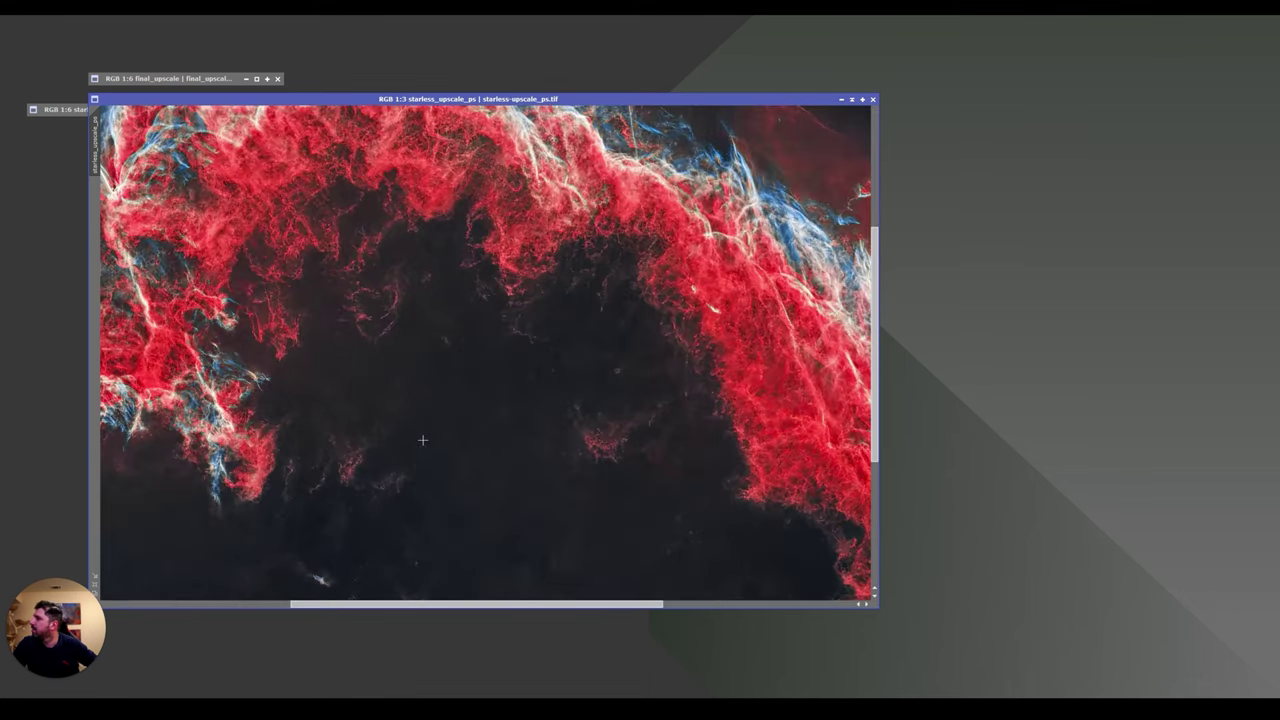
drag(874, 317, 873, 345)
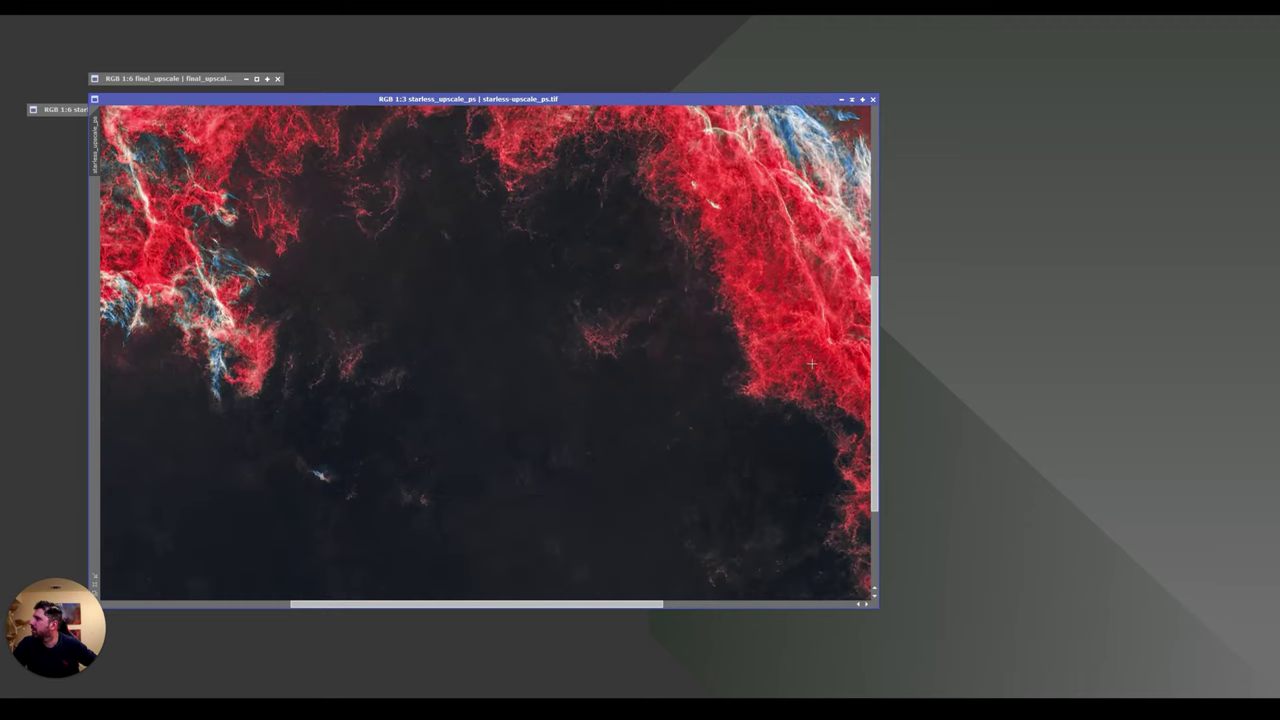
drag(523, 604, 786, 604)
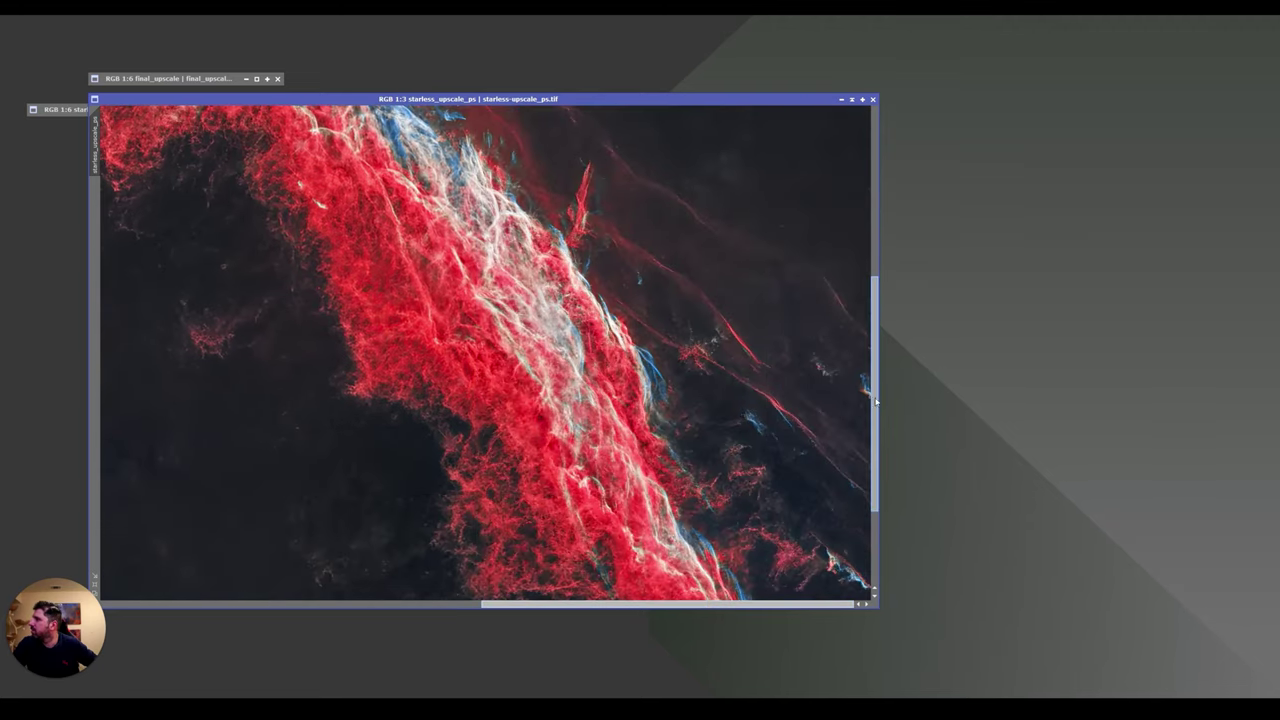
scroll(870, 393, down, 1)
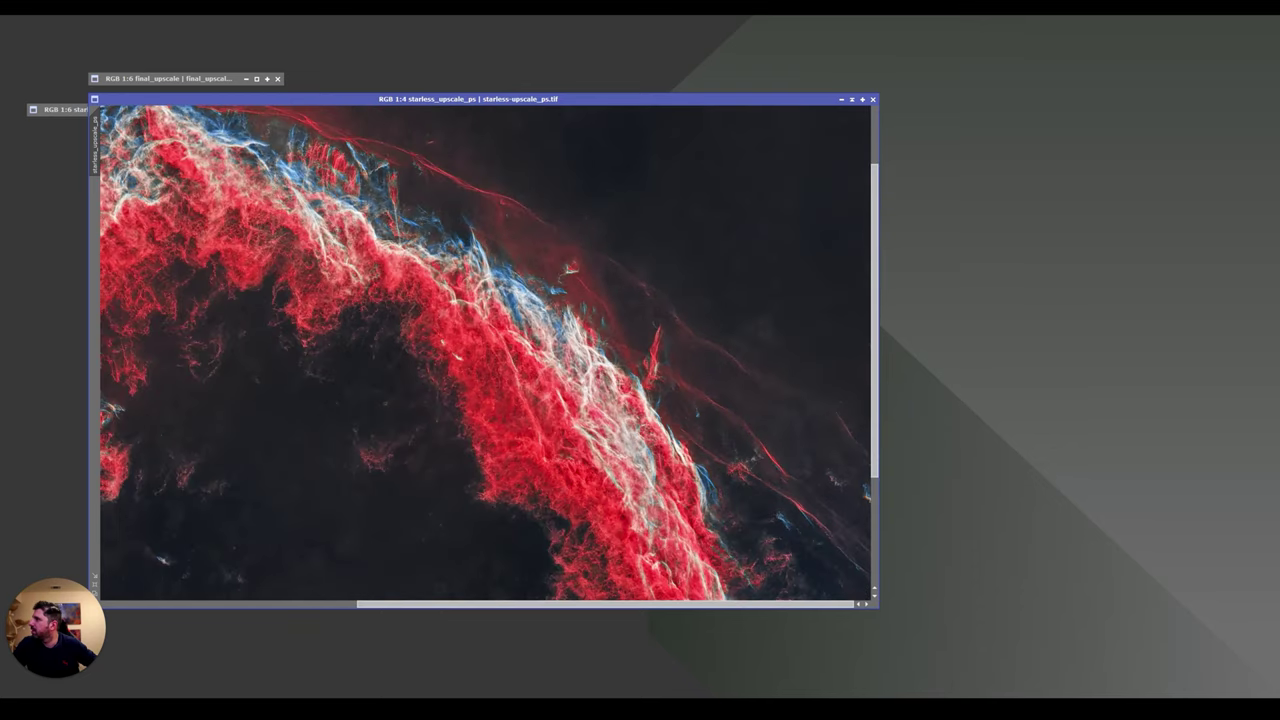
scroll(626, 322, down, 2)
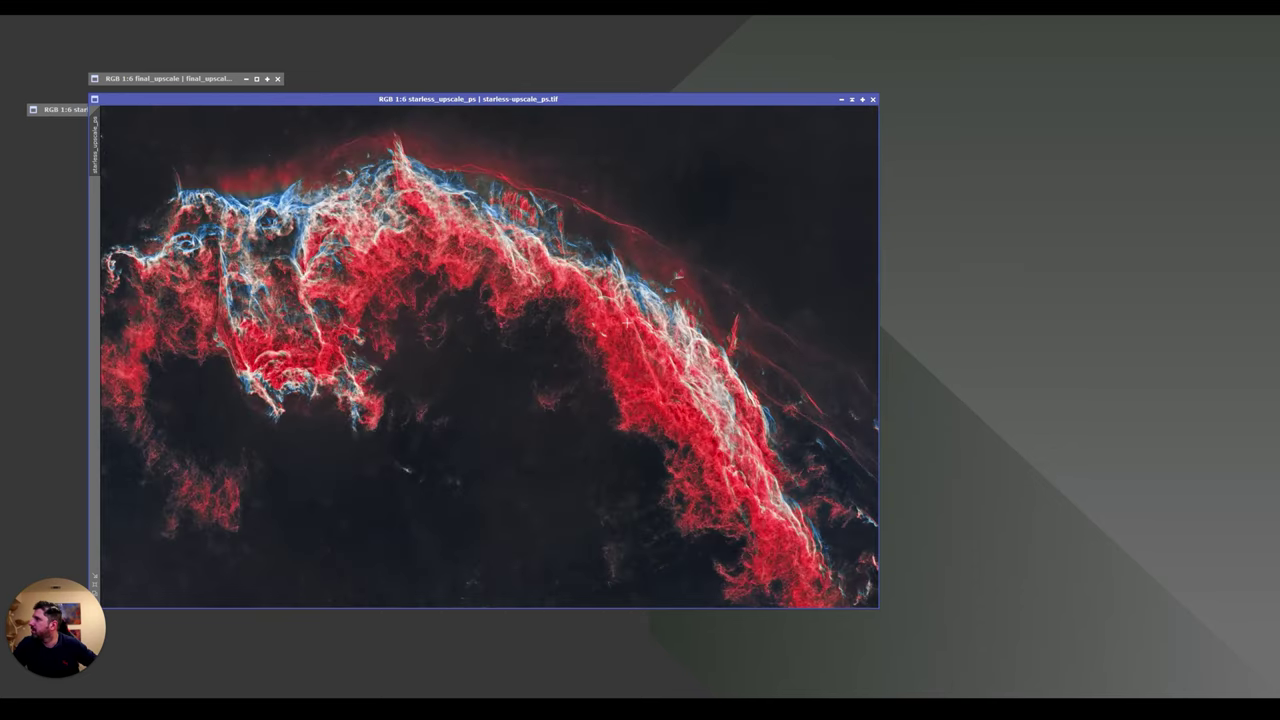
drag(165, 105, 552, 88)
scroll(538, 95, down, 1)
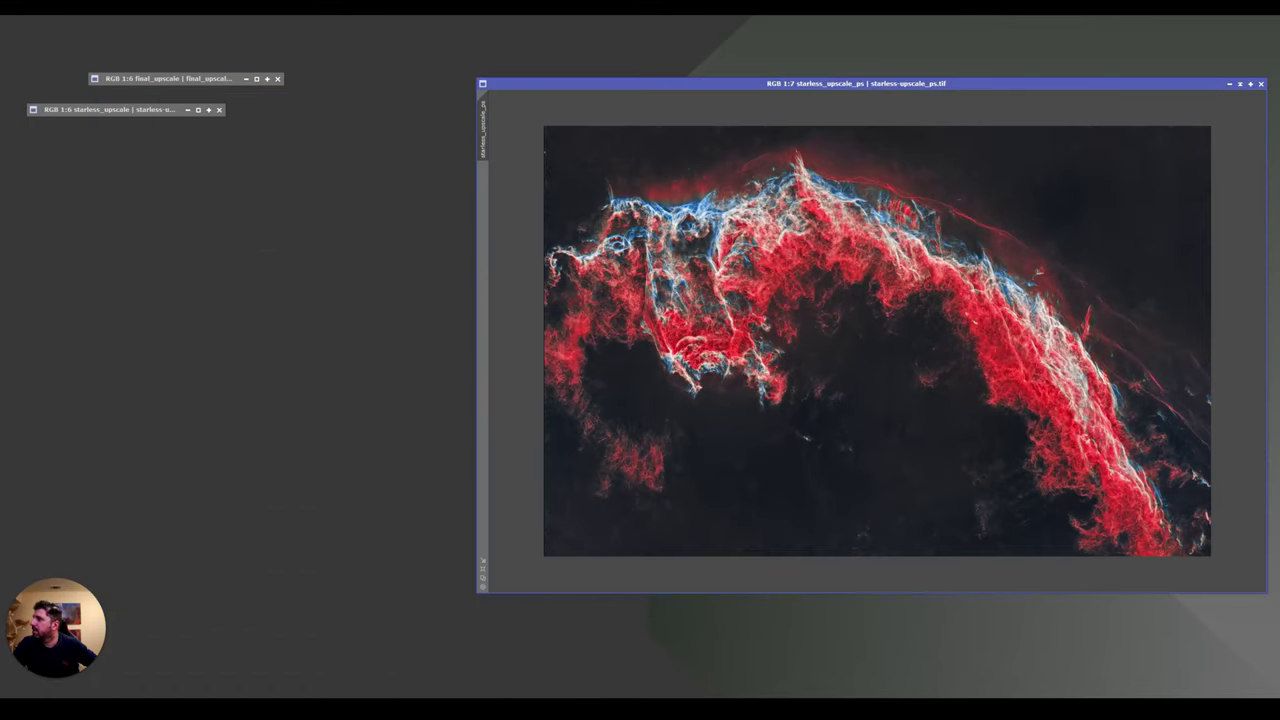
Step: Restore the minimized final_upscale.tif Veil Nebula image window to view it large
double_click(150, 78)
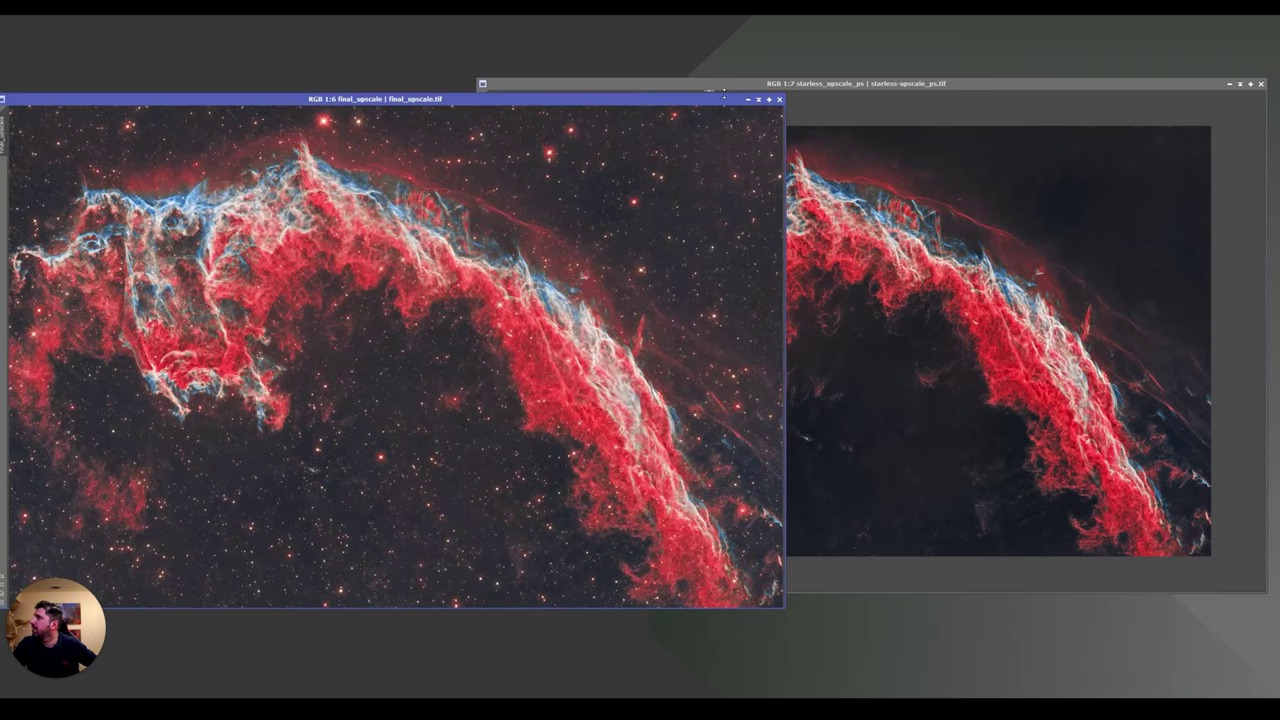